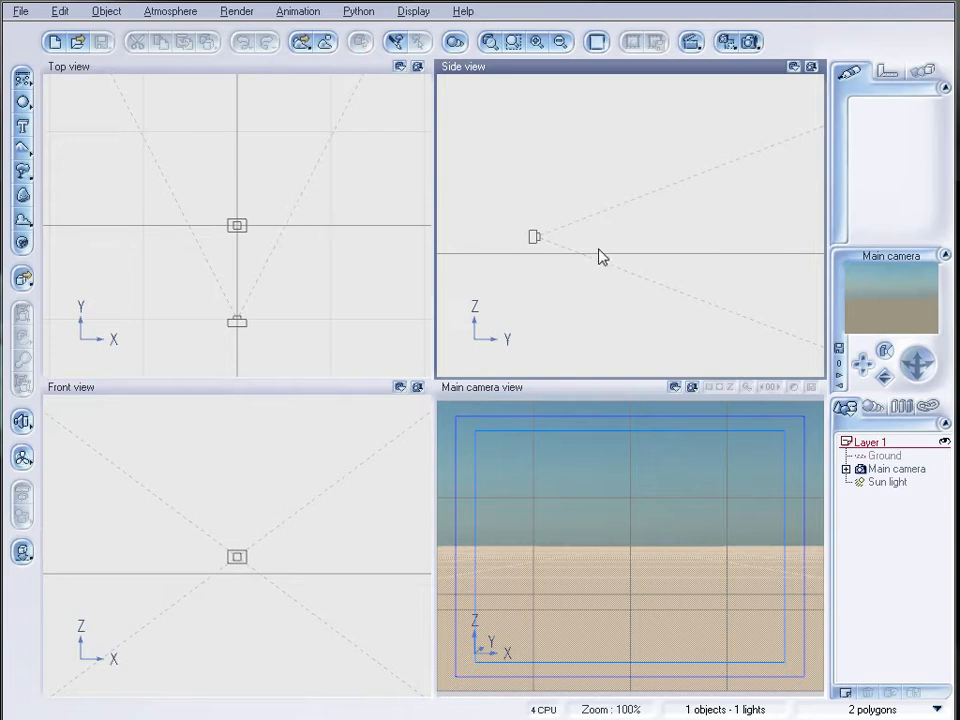
# Add a terrain, enlarge it to about twice its size and place it just in front of the main camera.
pyautogui.moveTo(597, 262); pyautogui.dragTo(593, 309, button='right')
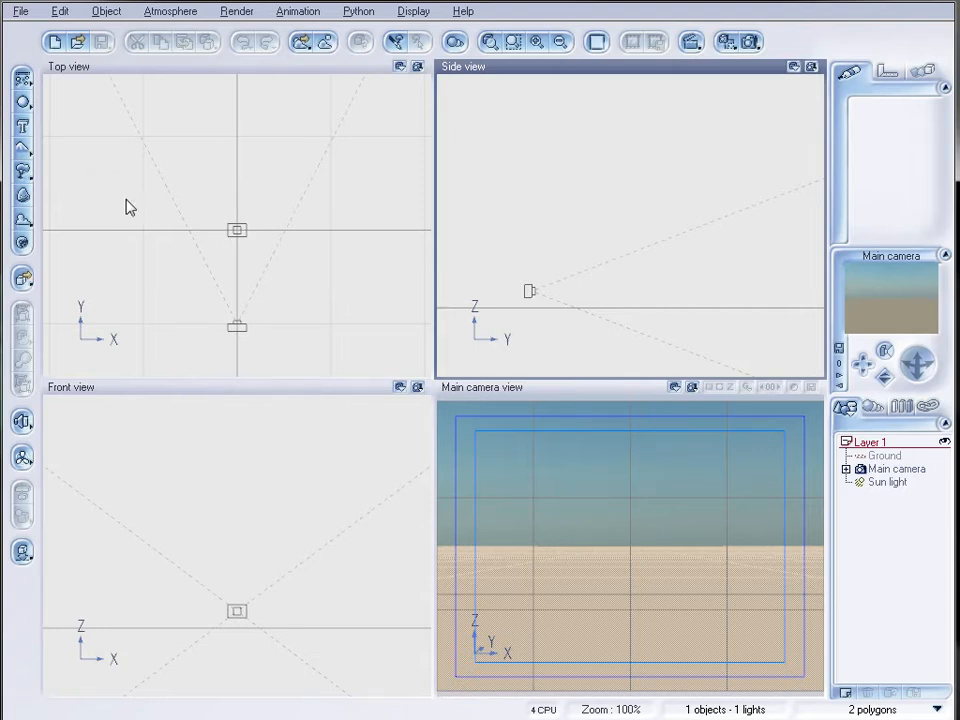
pyautogui.scroll(-5, 126, 200)
pyautogui.moveTo(126, 244); pyautogui.dragTo(127, 301, button='right')
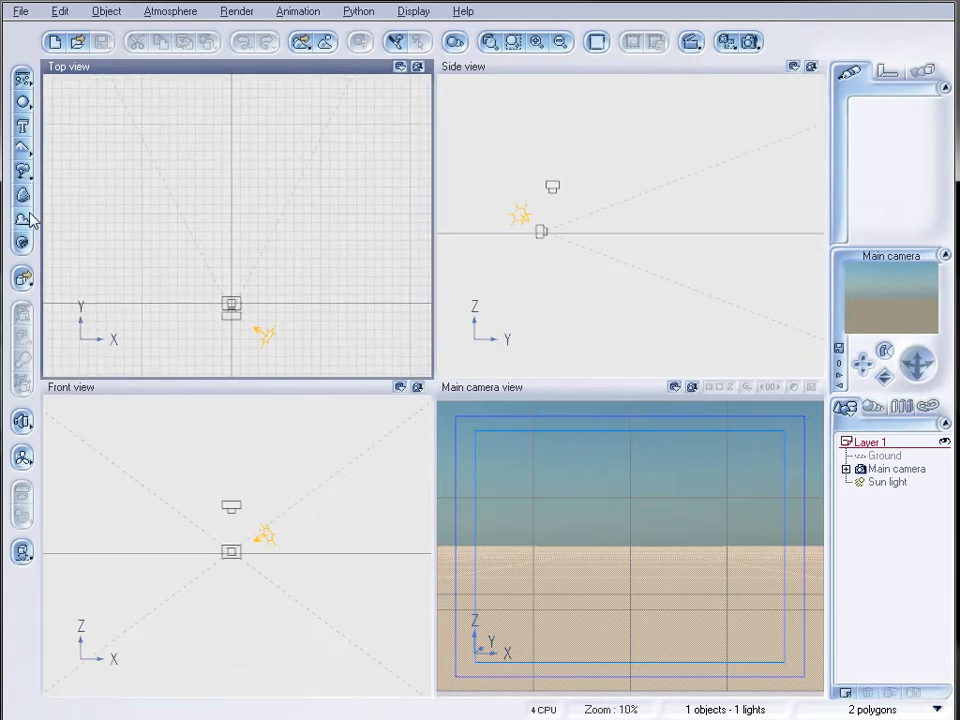
pyautogui.click(24, 150)
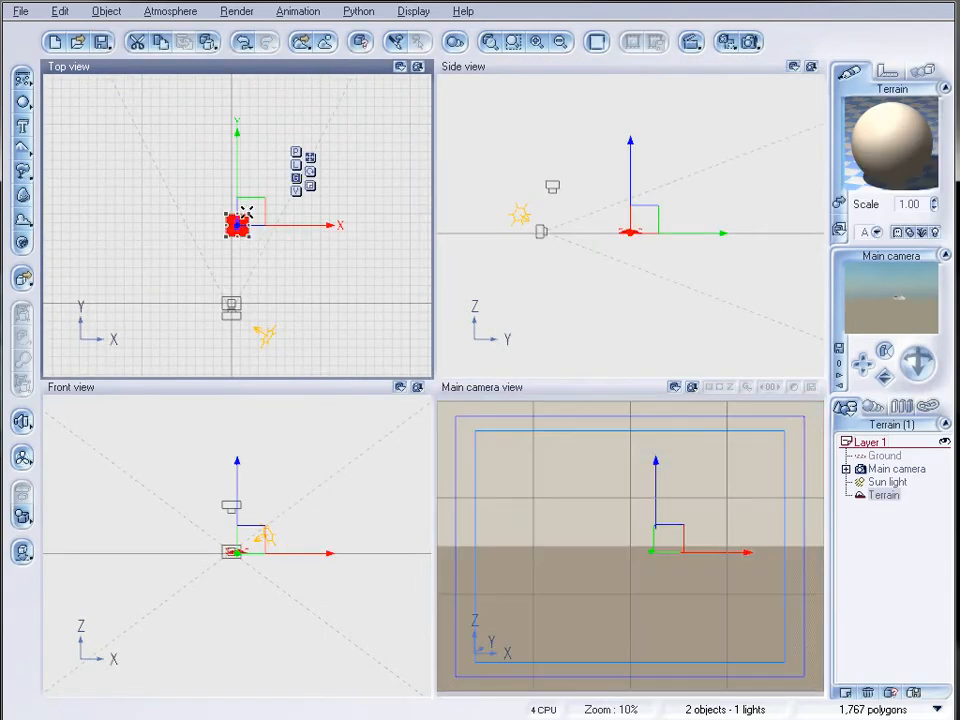
pyautogui.moveTo(249, 221); pyautogui.dragTo(217, 259)
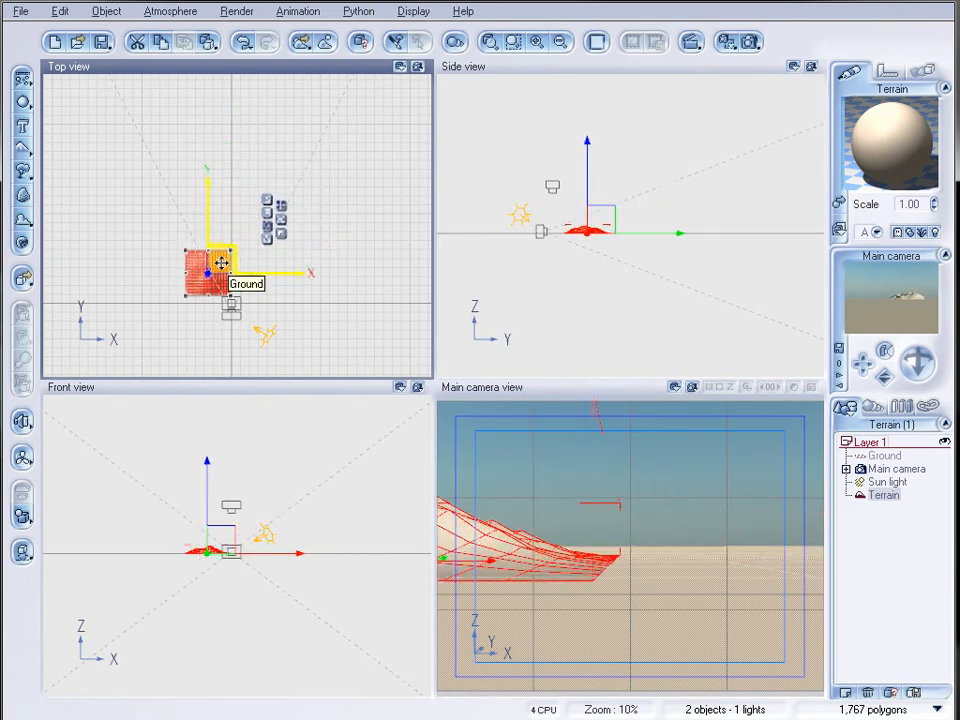
# Stretch the terrain along X to about twice its depth and position it across the camera's view.
pyautogui.scroll(3, 229, 274)
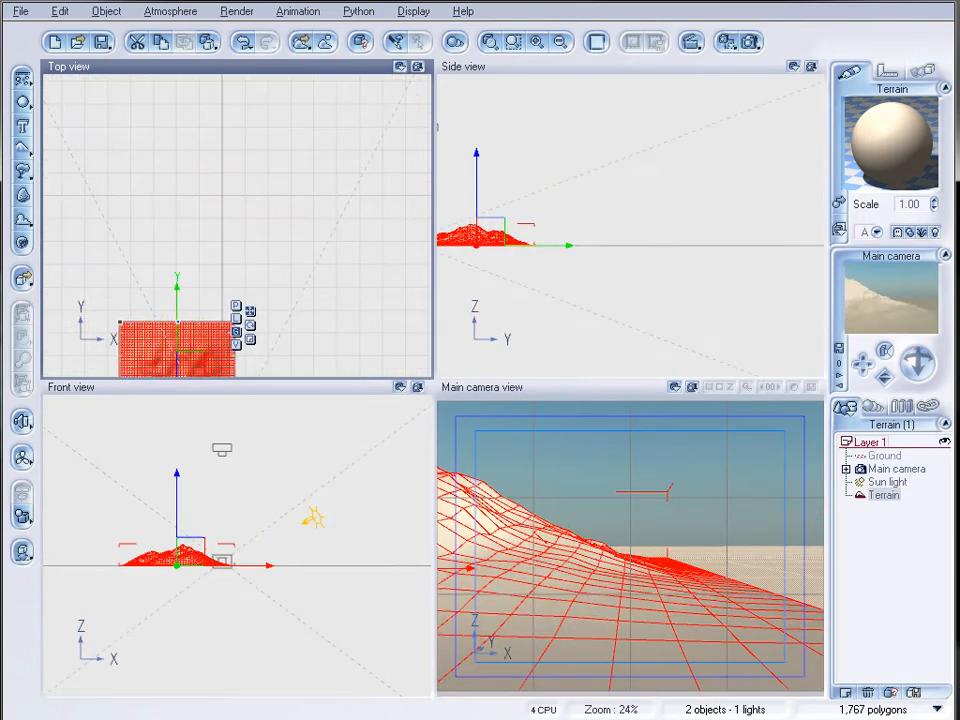
pyautogui.moveTo(463, 240); pyautogui.dragTo(588, 241, button='right')
pyautogui.moveTo(237, 255); pyautogui.dragTo(201, 253)
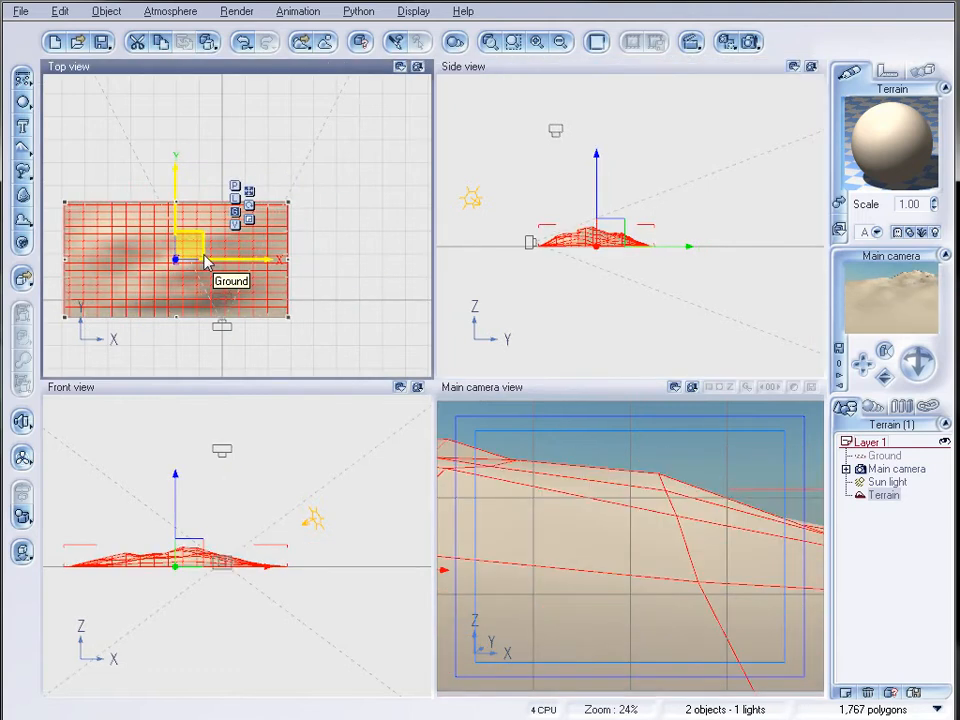
# Reset the first terrain's shape in the Terrain Editor and generate a Peak form.
pyautogui.moveTo(222, 262); pyautogui.dragTo(221, 317, button='right')
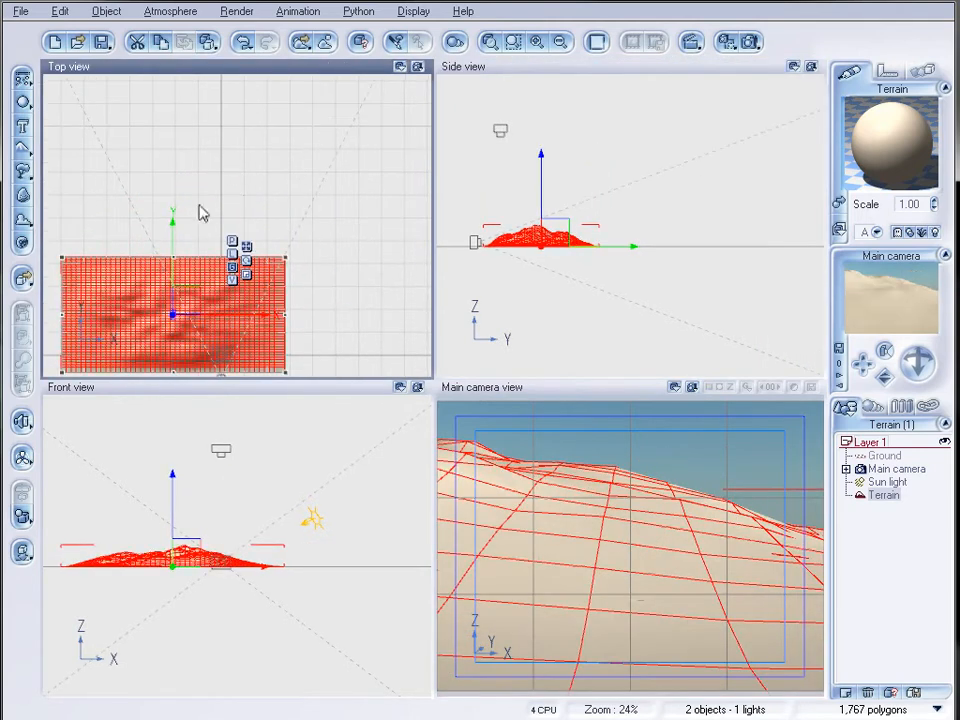
pyautogui.hotkey('ctrl', 'e')
pyautogui.click(141, 185)
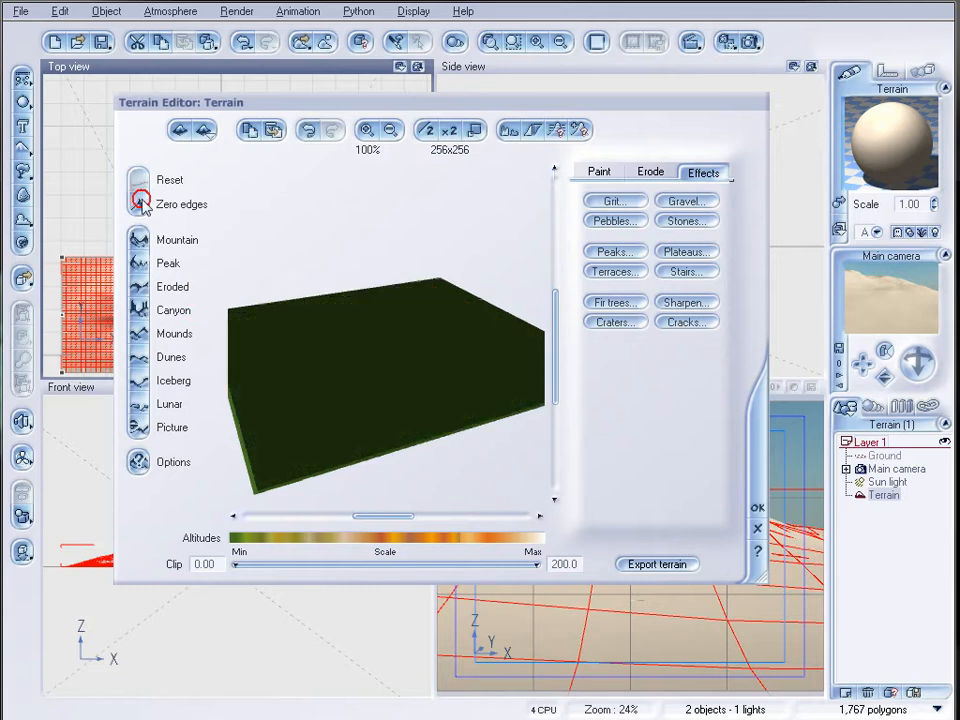
pyautogui.click(139, 263)
pyautogui.click(755, 506)
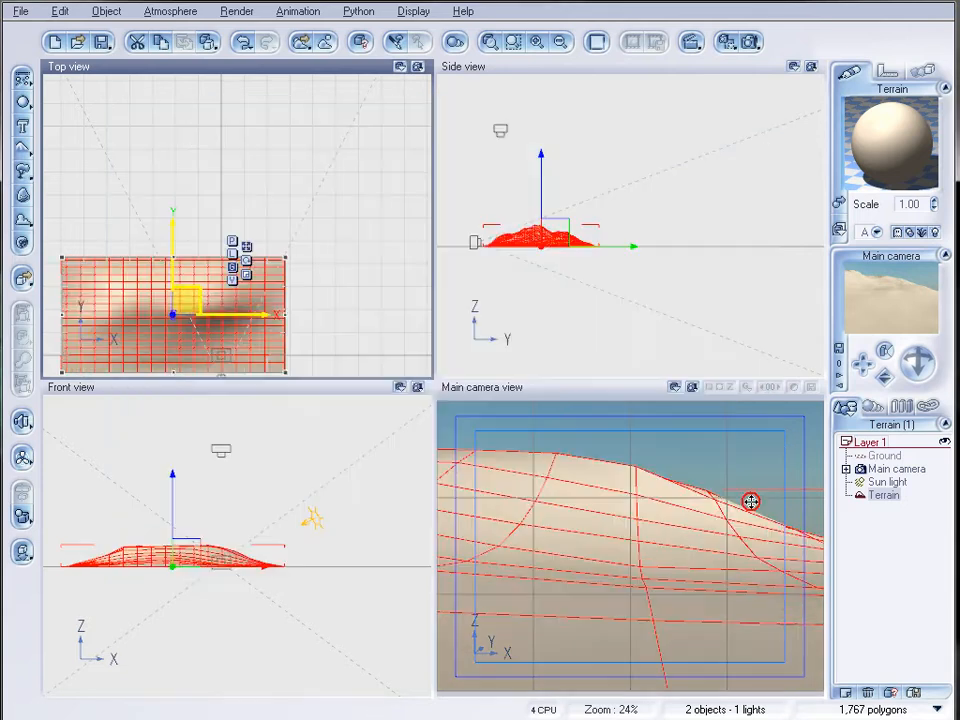
# Flatten the first terrain to about half its height in the side view.
pyautogui.keyDown('ctrl'); pyautogui.moveTo(556, 268); pyautogui.dragTo(551, 240, button='right'); pyautogui.keyUp('ctrl')
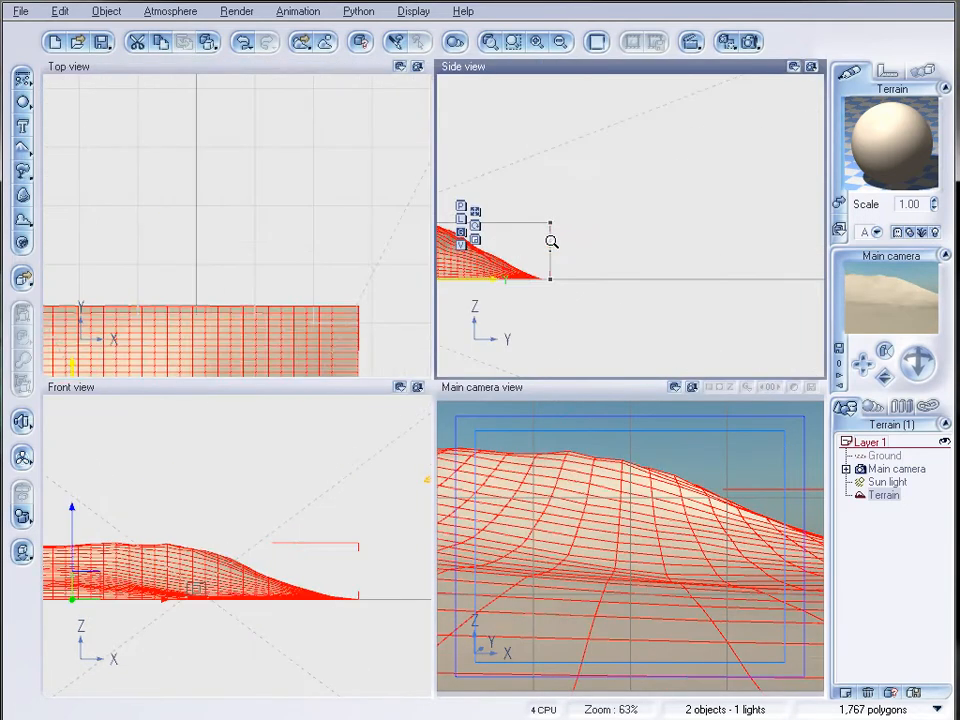
pyautogui.moveTo(446, 254); pyautogui.dragTo(599, 255, button='right')
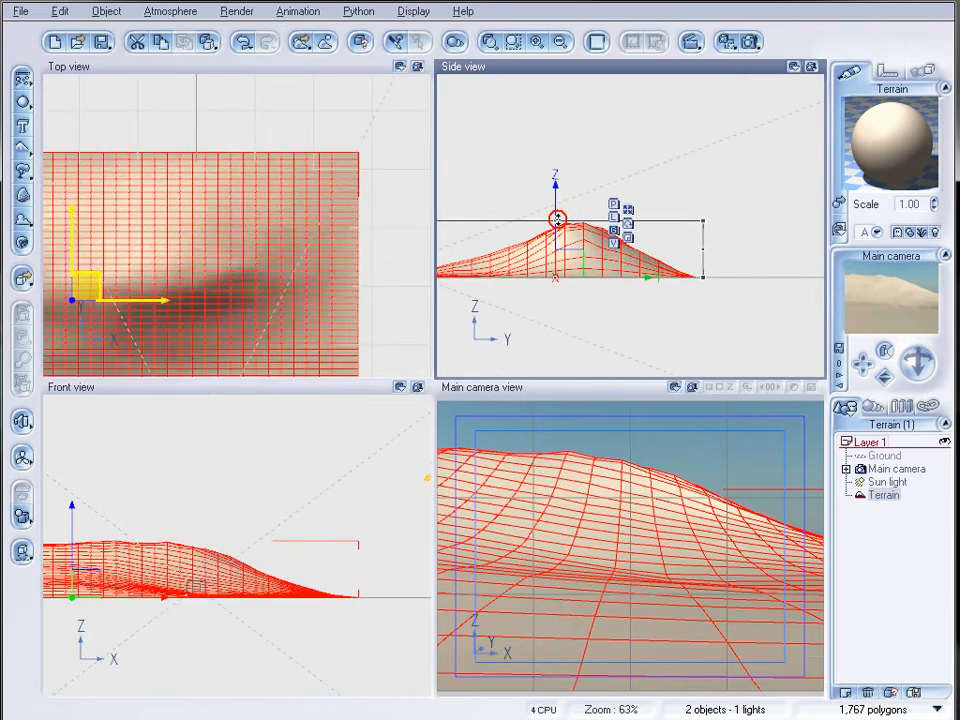
pyautogui.moveTo(557, 219); pyautogui.dragTo(558, 244)
# Raise the main camera above the first terrain, move it slightly back and tilt it slightly downward.
pyautogui.moveTo(348, 268); pyautogui.dragTo(365, 294)
pyautogui.scroll(-5, 365, 294)
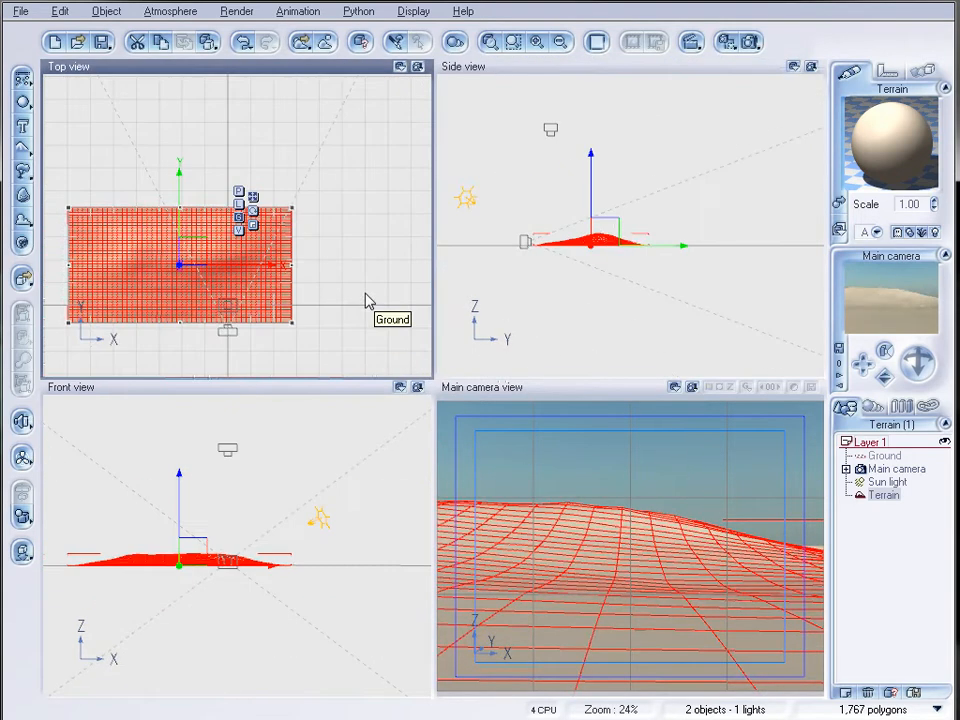
pyautogui.click(885, 468)
pyautogui.moveTo(651, 217); pyautogui.dragTo(641, 193)
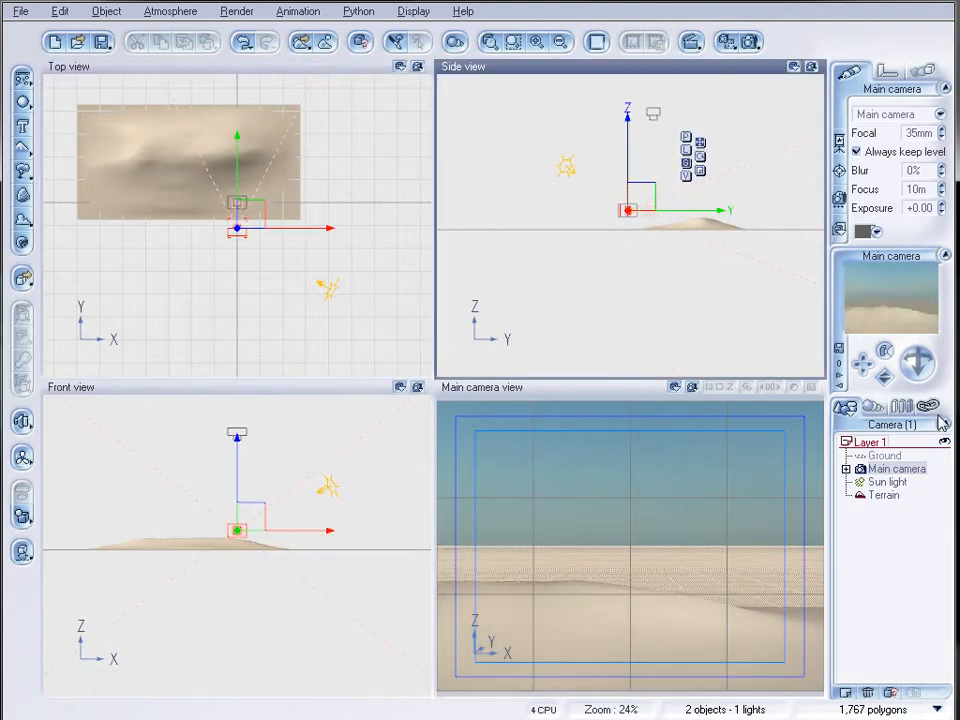
pyautogui.moveTo(928, 362); pyautogui.dragTo(928, 370)
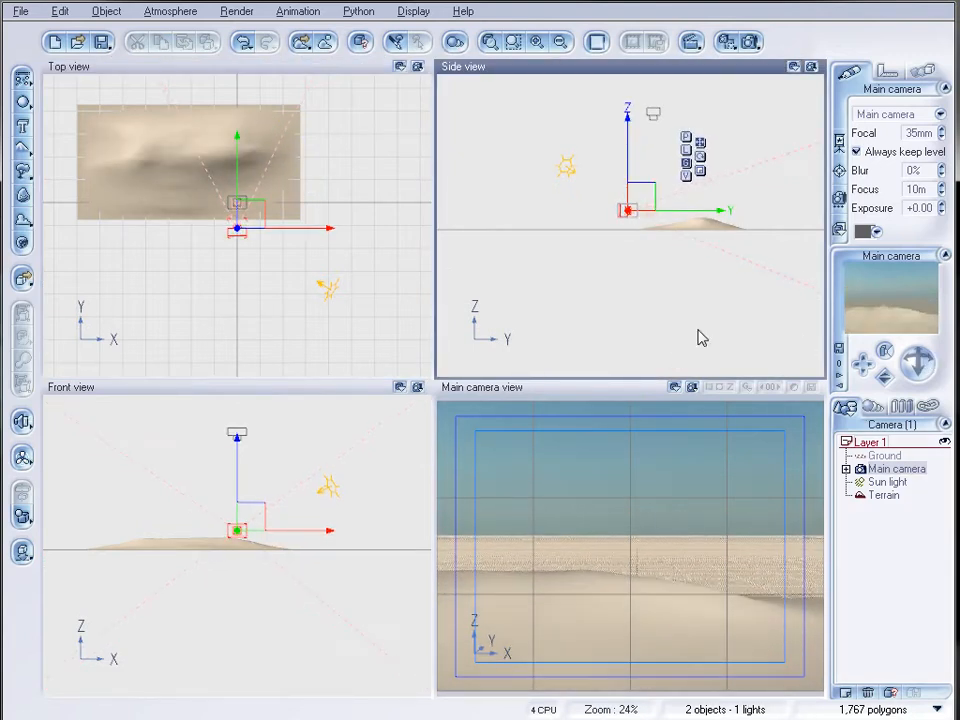
# Add a second terrain behind the first, enlarged and offset toward positive X.
pyautogui.moveTo(373, 196); pyautogui.dragTo(369, 366, button='right')
pyautogui.click(22, 140)
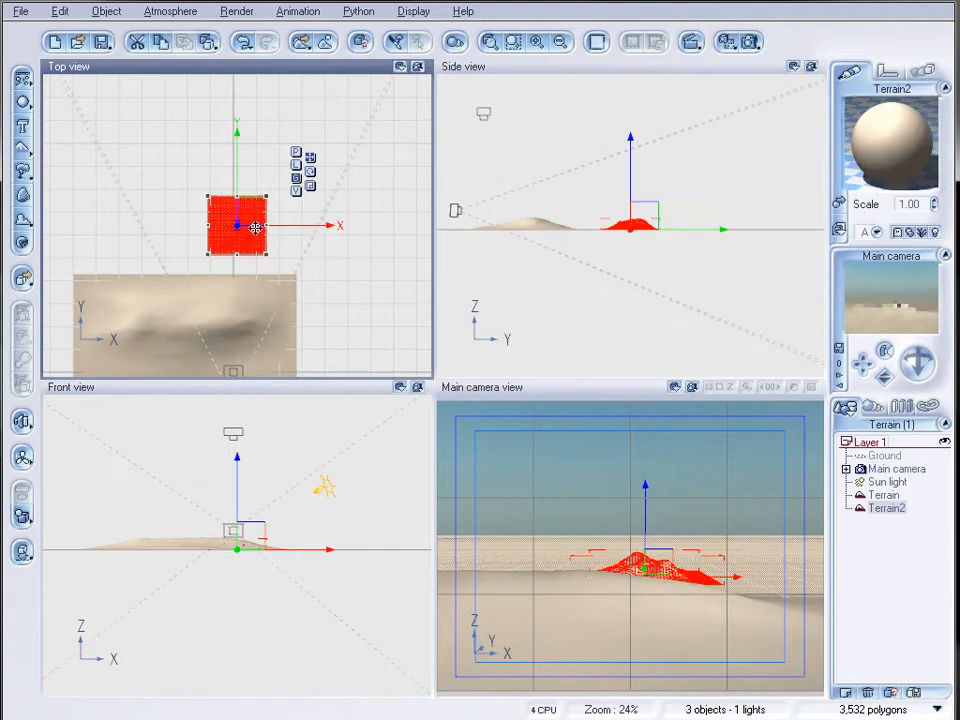
pyautogui.scroll(-3, 240, 207)
pyautogui.moveTo(247, 217); pyautogui.dragTo(309, 154)
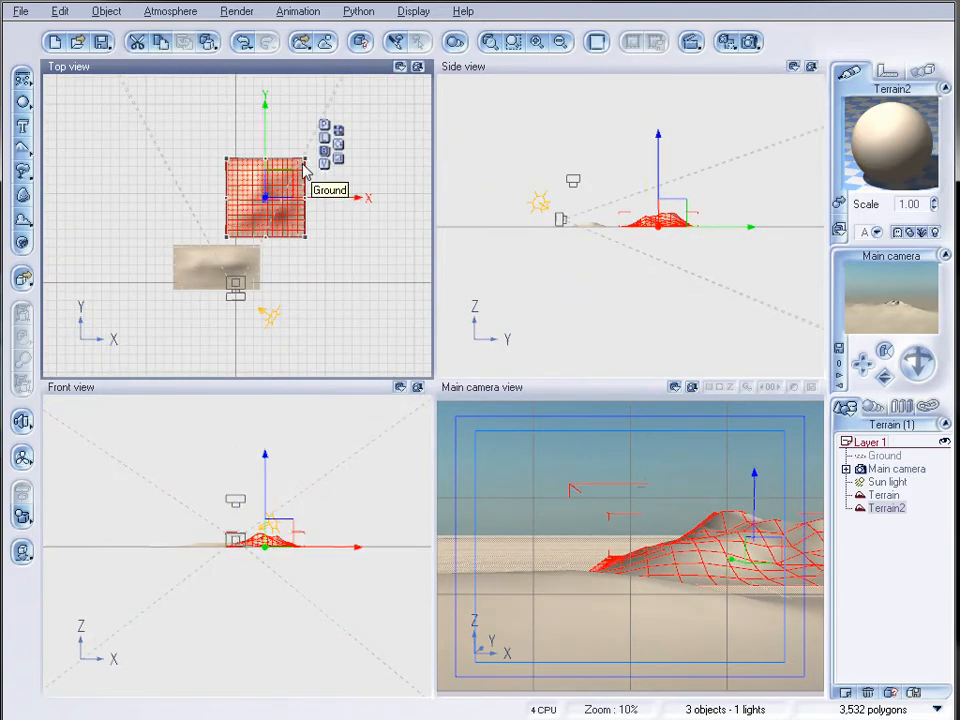
# Reset Terrain2's shape and generate a Peak form, and stretch it along X directly behind the first terrain.
pyautogui.rightClick(223, 201)
pyautogui.click(300, 518)
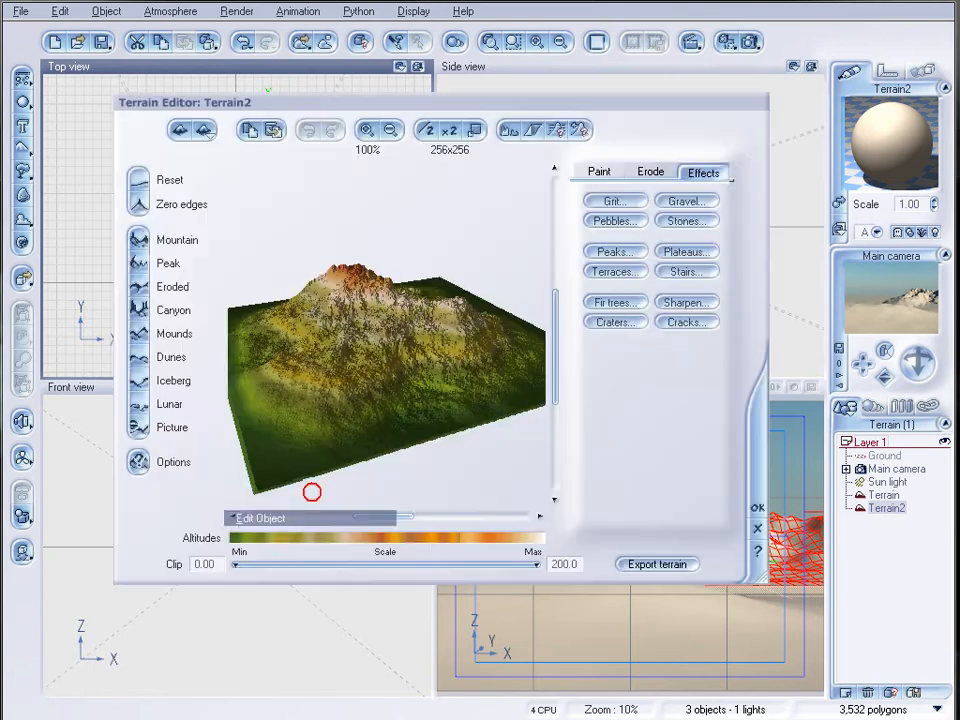
pyautogui.click(137, 185)
pyautogui.click(138, 262)
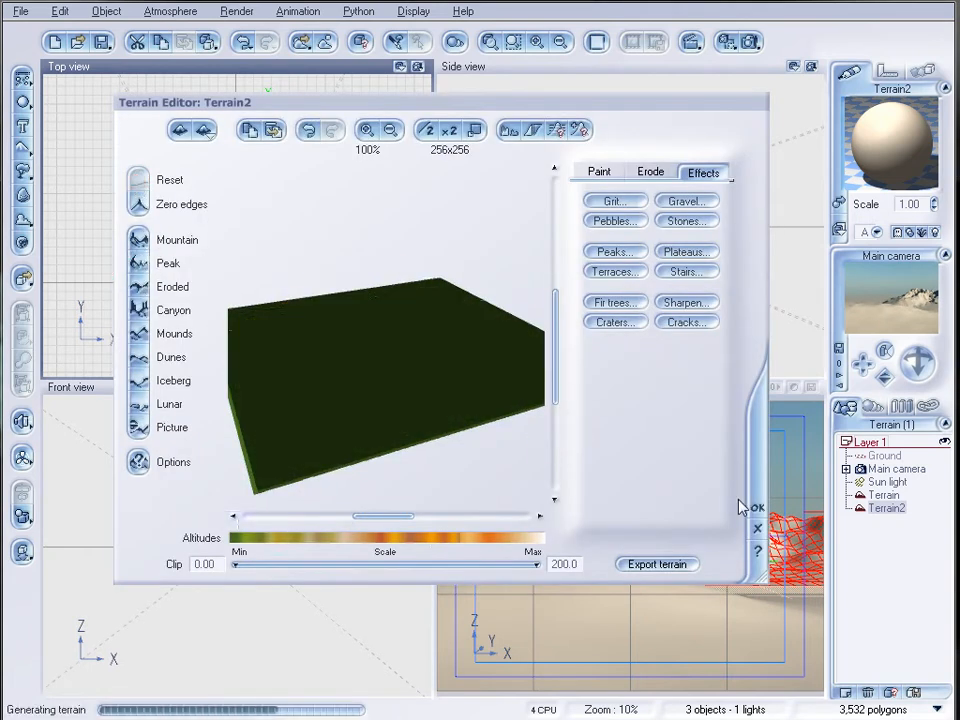
pyautogui.click(758, 508)
pyautogui.moveTo(225, 196); pyautogui.dragTo(117, 201)
pyautogui.moveTo(246, 184); pyautogui.dragTo(306, 193)
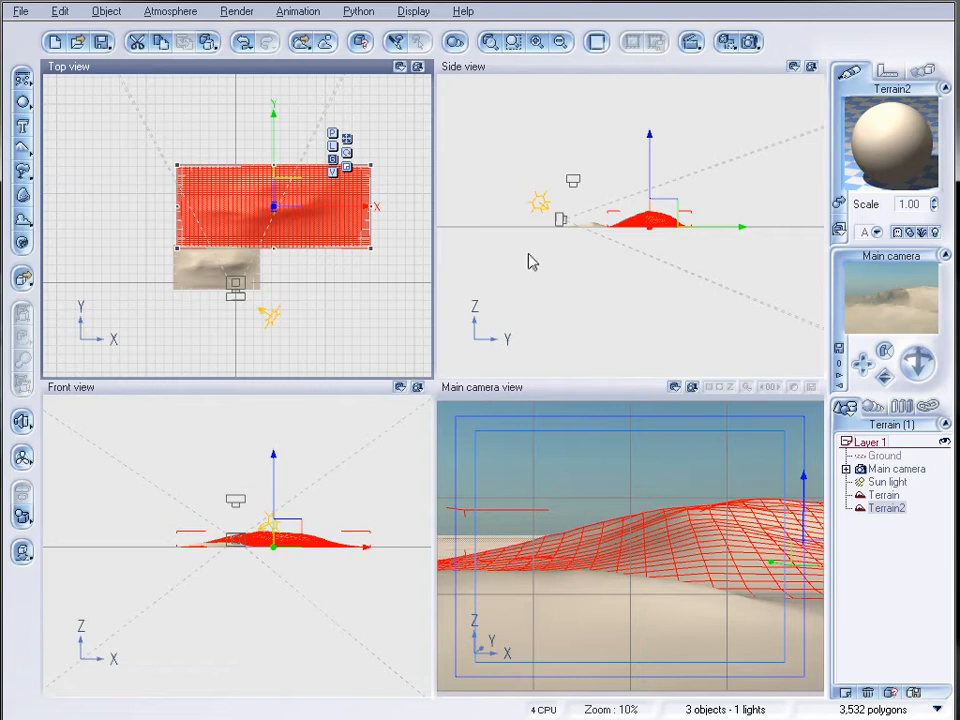
# Add a third terrain, enlarge it and move it behind Terrain2 toward negative X.
pyautogui.moveTo(220, 206); pyautogui.dragTo(233, 276, button='right')
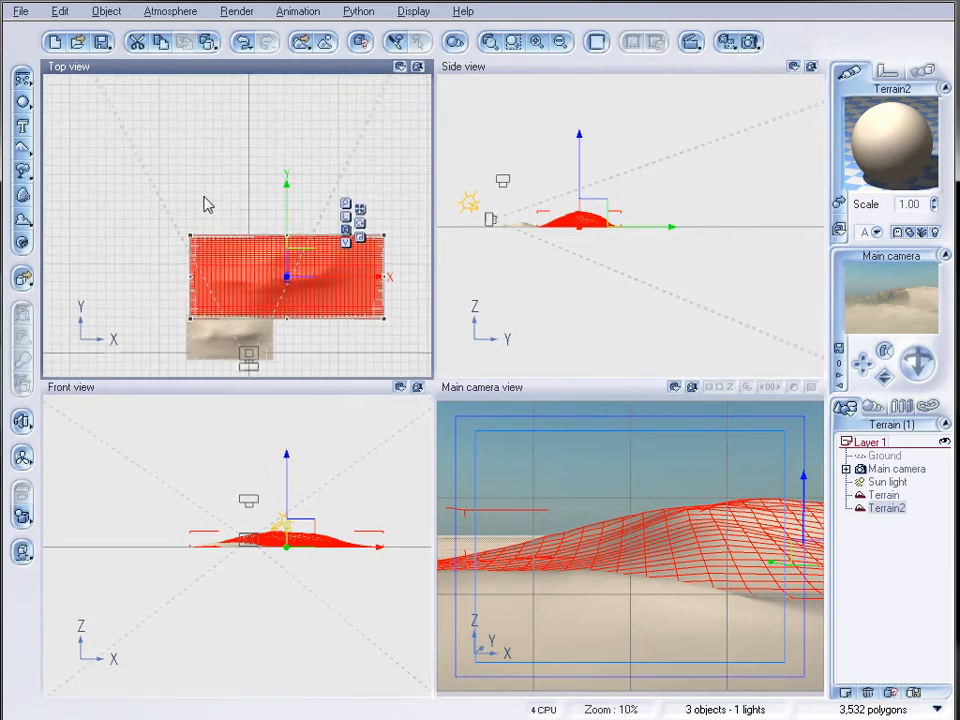
pyautogui.click(26, 151)
pyautogui.moveTo(249, 214); pyautogui.dragTo(319, 120)
pyautogui.moveTo(295, 182); pyautogui.dragTo(186, 182)
# Reset Terrain3's shape in the Terrain Editor and generate a Peak form.
pyautogui.rightClick(177, 213)
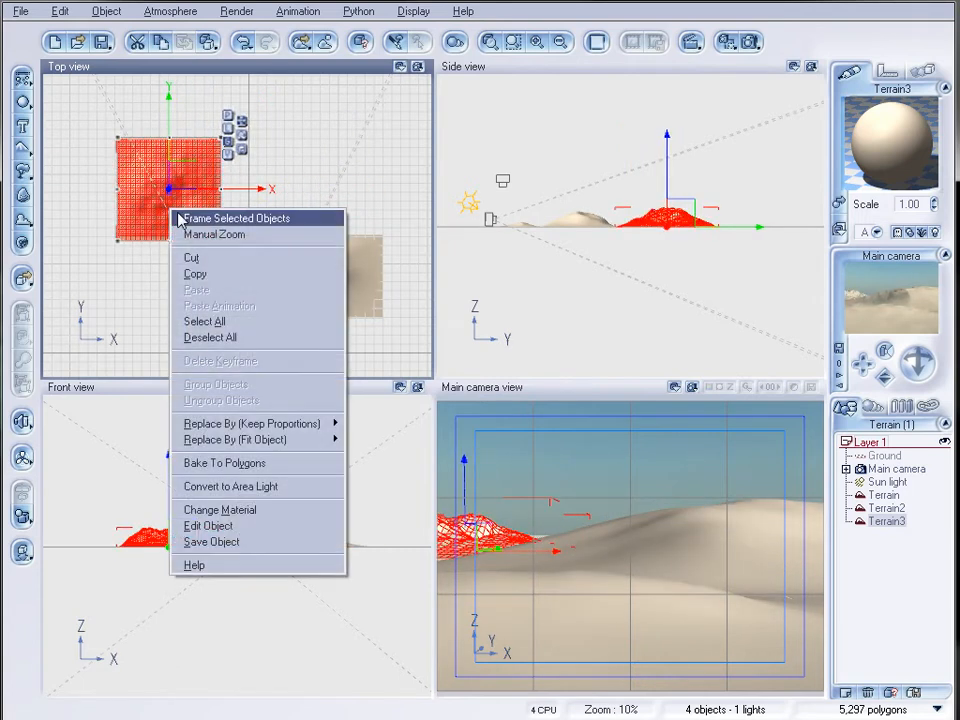
pyautogui.click(290, 527)
pyautogui.click(136, 171)
pyautogui.click(136, 261)
pyautogui.click(757, 508)
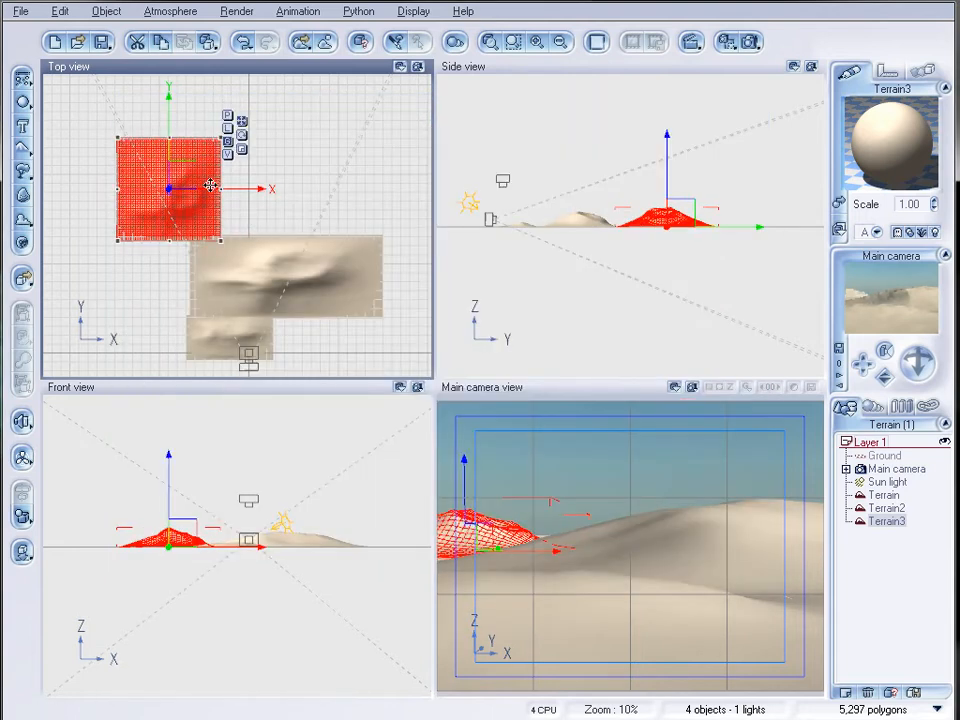
# Stretch Terrain3 along X into a wide strip and position it directly behind Terrain2.
pyautogui.moveTo(213, 188)
pyautogui.mouseDown()
pyautogui.moveTo(326, 186)
pyautogui.moveTo(207, 178)
pyautogui.mouseUp()
pyautogui.moveTo(275, 187); pyautogui.dragTo(357, 187)
pyautogui.moveTo(222, 163); pyautogui.dragTo(166, 162)
pyautogui.moveTo(302, 190); pyautogui.dragTo(352, 186)
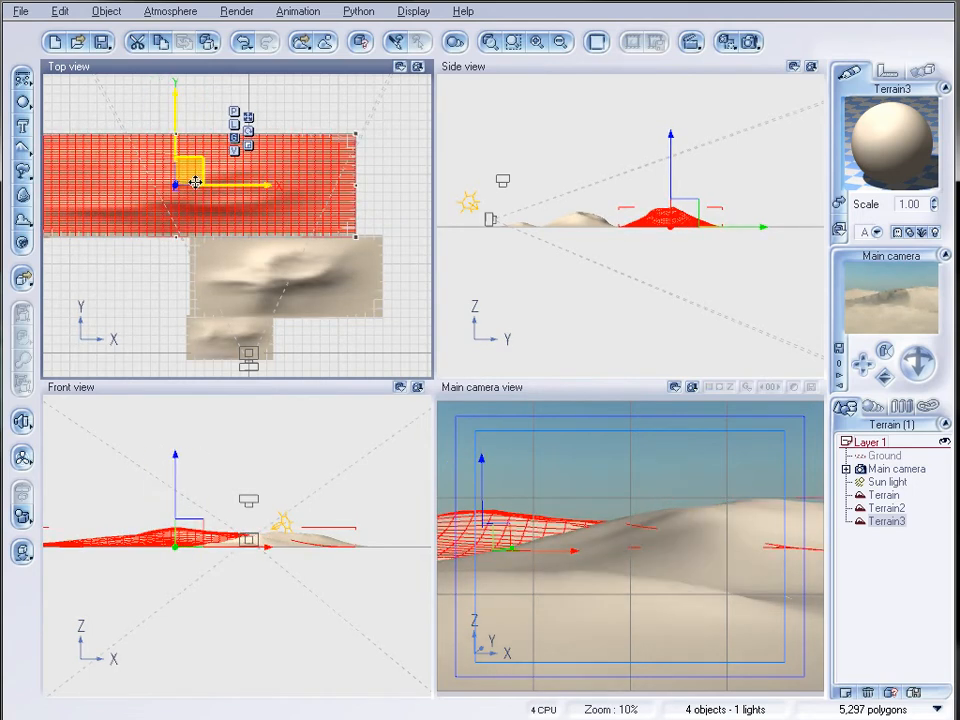
# Add a fourth terrain behind Terrain3, enlarge it and stretch it along X across the camera's field of view.
pyautogui.scroll(-2, 272, 282)
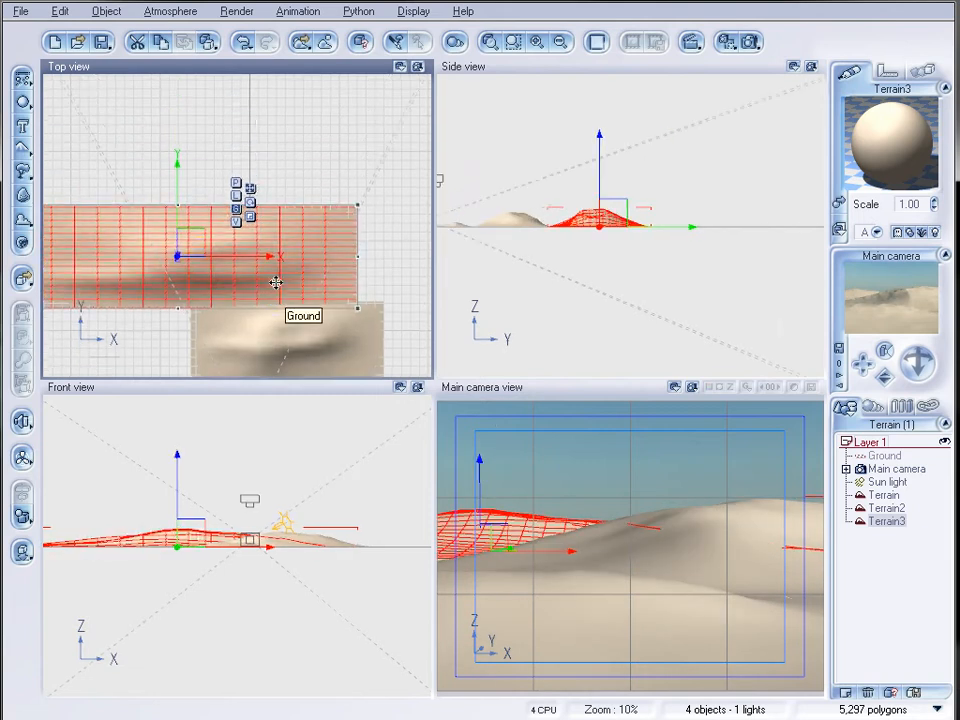
pyautogui.scroll(-1, 271, 274)
pyautogui.moveTo(251, 238); pyautogui.dragTo(251, 300, button='right')
pyautogui.click(22, 151)
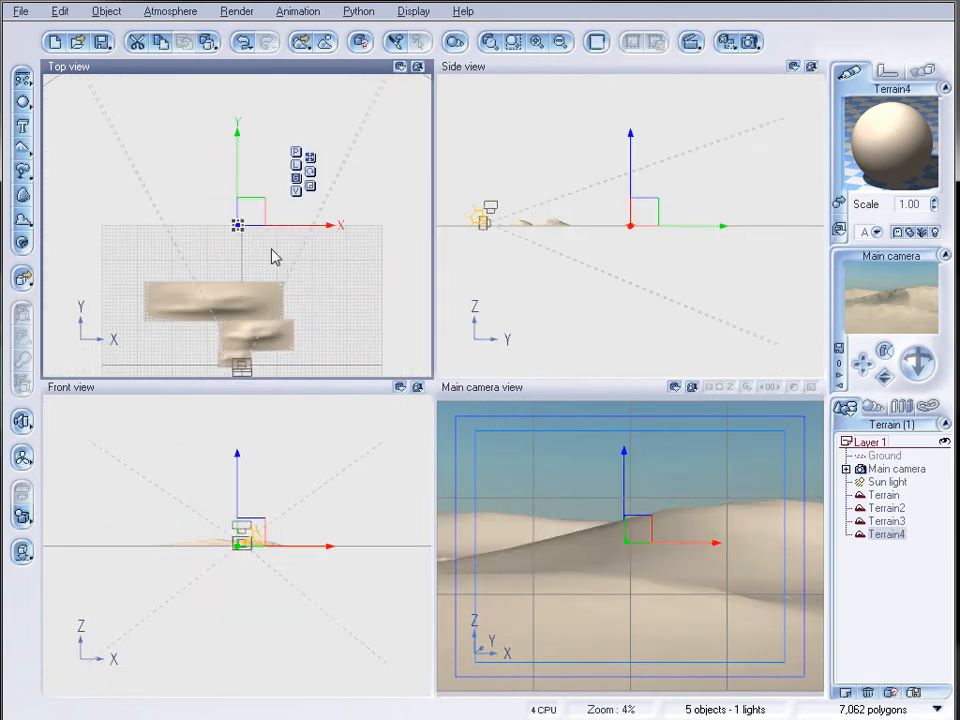
pyautogui.moveTo(242, 219); pyautogui.dragTo(294, 229)
pyautogui.moveTo(234, 237); pyautogui.dragTo(92, 237)
pyautogui.moveTo(271, 227); pyautogui.dragTo(350, 227)
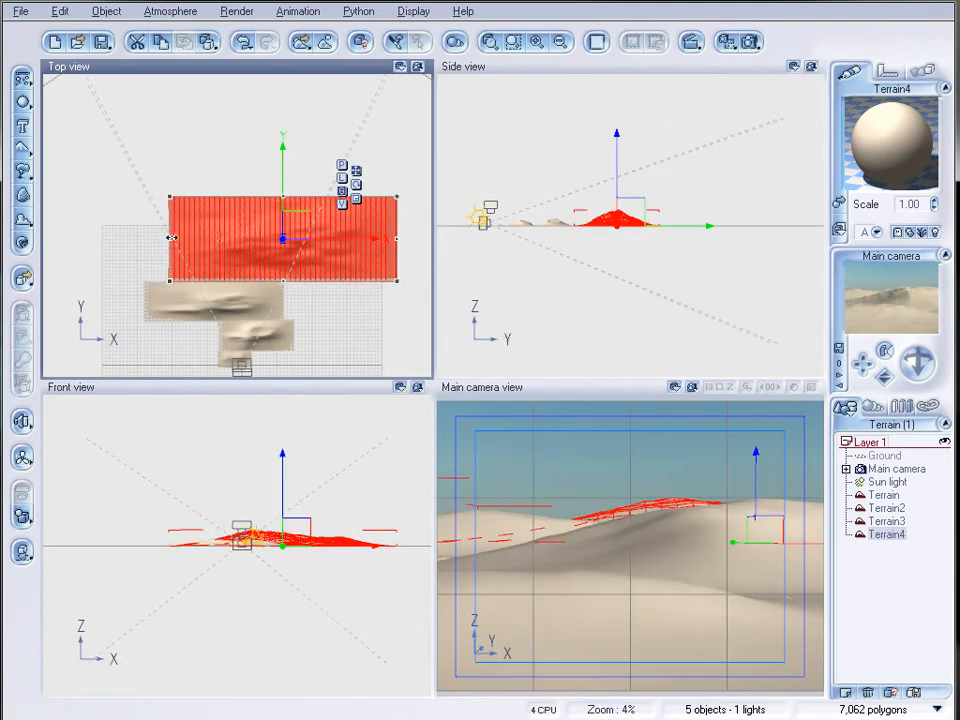
pyautogui.moveTo(163, 236); pyautogui.dragTo(128, 238)
# Reset Terrain4's shape in the Terrain Editor and generate a Peak form.
pyautogui.rightClick(267, 239)
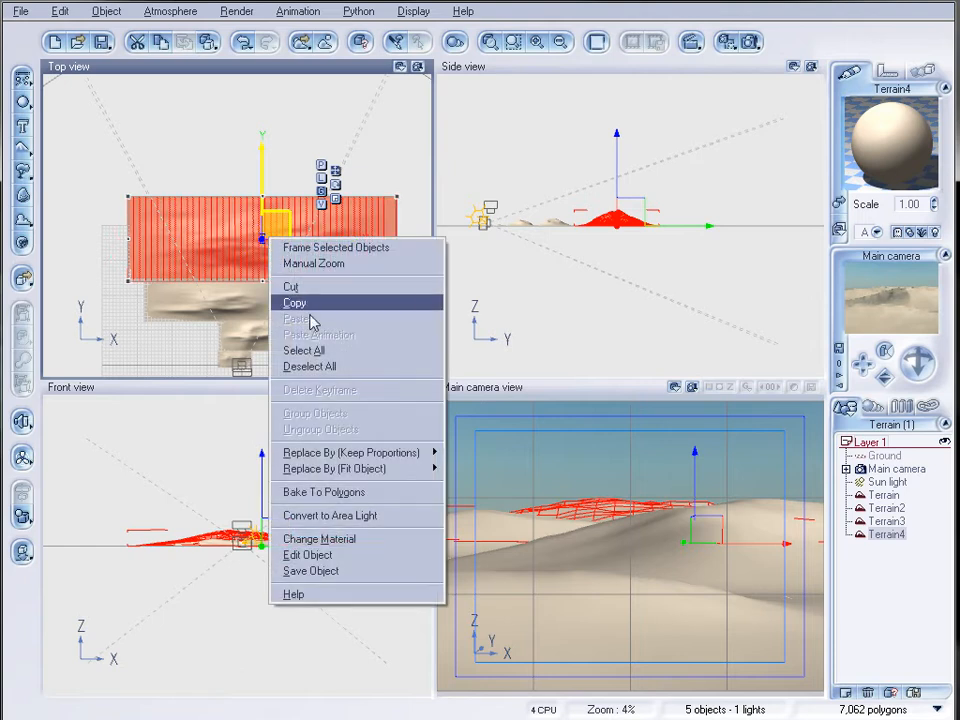
pyautogui.click(340, 554)
pyautogui.click(145, 175)
pyautogui.click(145, 264)
pyautogui.click(752, 502)
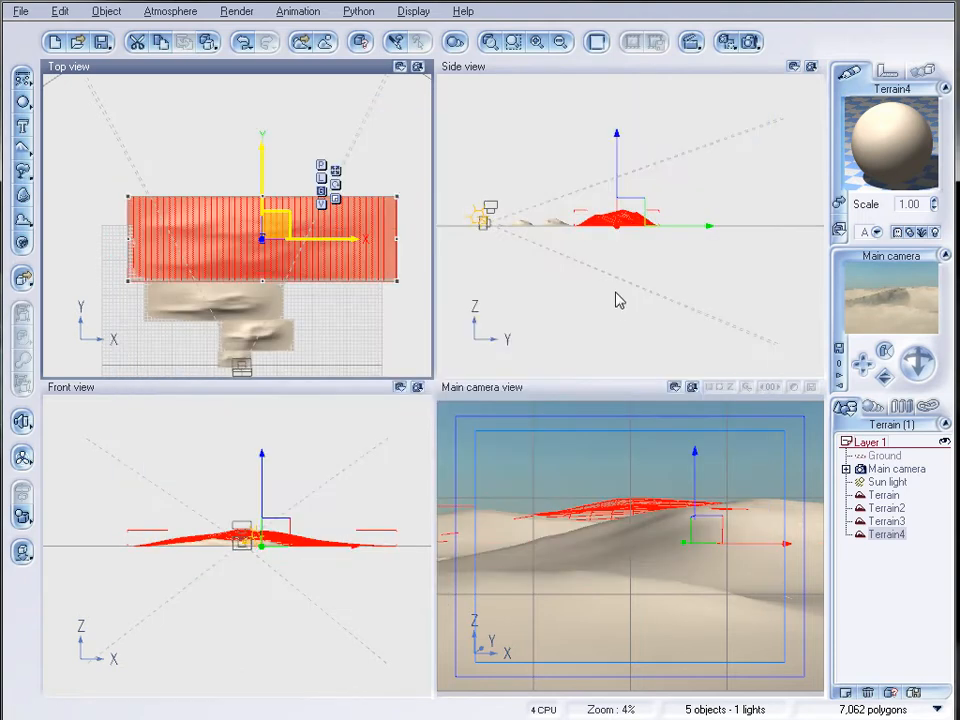
# Adjust the main camera's angle and raise it slightly over the dunes.
pyautogui.click(896, 469)
pyautogui.moveTo(918, 362)
pyautogui.mouseDown()
pyautogui.moveTo(920, 412)
pyautogui.moveTo(922, 386)
pyautogui.mouseUp()
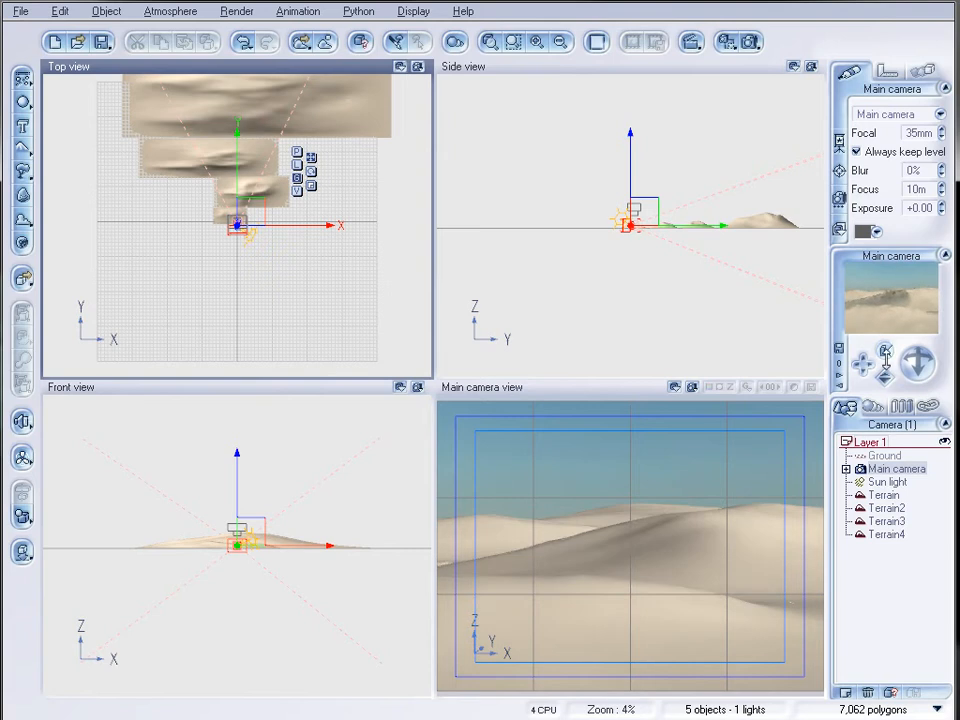
pyautogui.moveTo(861, 367); pyautogui.dragTo(859, 339)
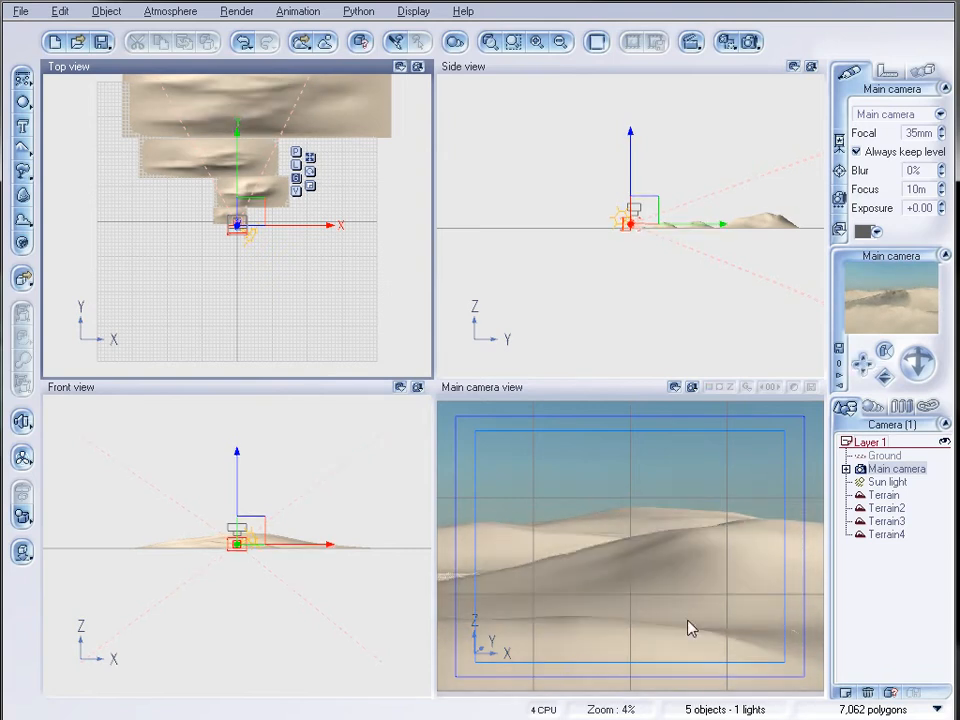
# Add a fifth terrain, enlarge it greatly and place it behind Terrain4 toward negative X as a distant mountain.
pyautogui.moveTo(295, 180); pyautogui.dragTo(301, 351, button='right')
pyautogui.click(24, 150)
pyautogui.moveTo(240, 222); pyautogui.dragTo(101, 107)
pyautogui.scroll(-2, 283, 173)
pyautogui.scroll(-1, 283, 173)
pyautogui.moveTo(208, 149)
pyautogui.mouseDown()
pyautogui.moveTo(215, 126)
pyautogui.moveTo(210, 147)
pyautogui.mouseUp()
# Add a sixth terrain, enlarge it beyond Terrain5, place it behind the dunes toward positive X and increase its height.
pyautogui.click(27, 151)
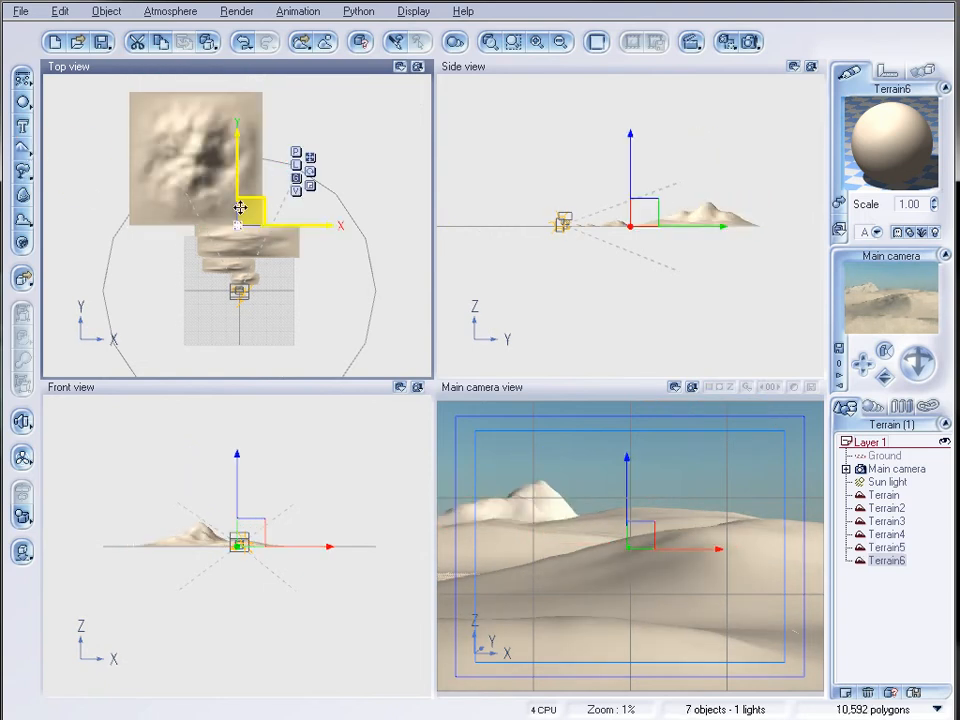
pyautogui.moveTo(245, 224); pyautogui.dragTo(133, 326)
pyautogui.moveTo(240, 255); pyautogui.dragTo(273, 116)
pyautogui.click(733, 221)
pyautogui.moveTo(733, 190); pyautogui.dragTo(733, 181)
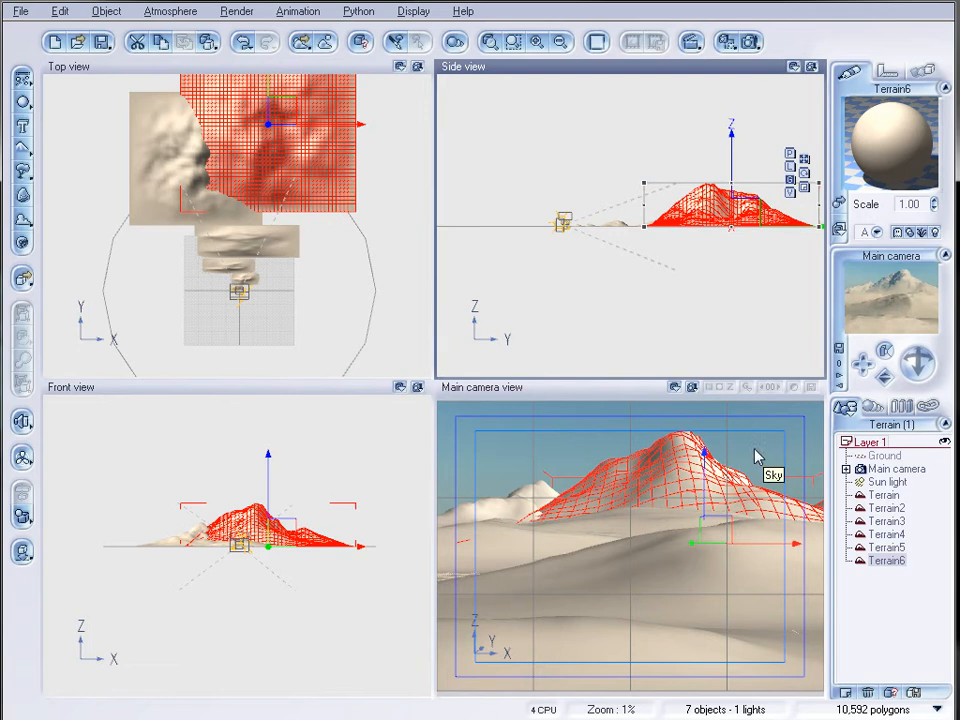
# Select all six terrains and apply the Clay material from the Landscapes collection to them.
pyautogui.click(892, 496)
pyautogui.keyDown('shift'); pyautogui.click(893, 560); pyautogui.keyUp('shift')
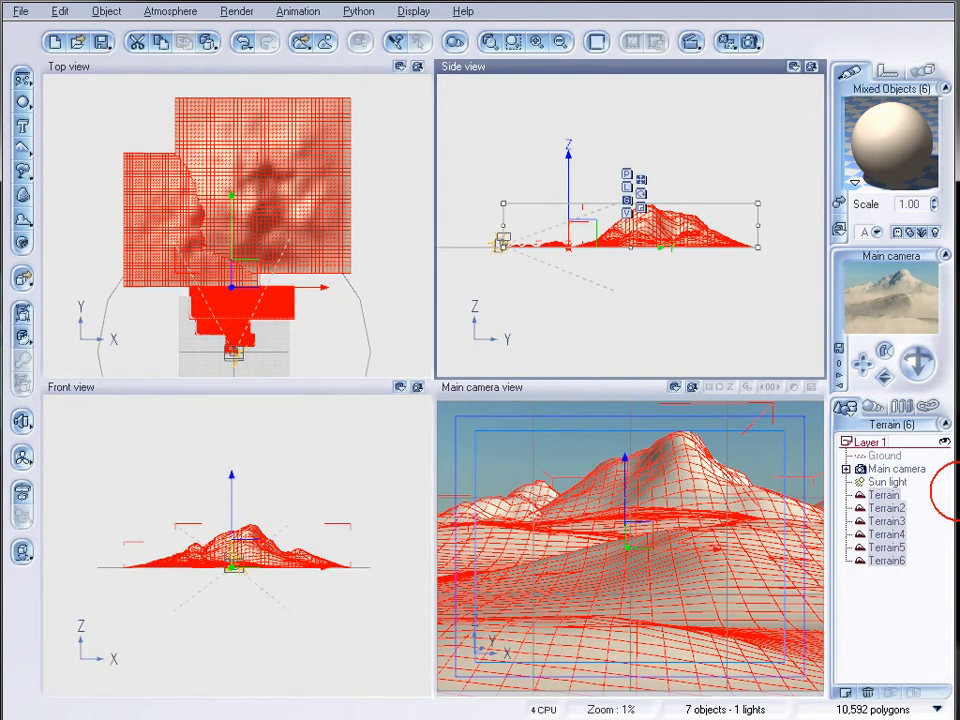
pyautogui.click(838, 204)
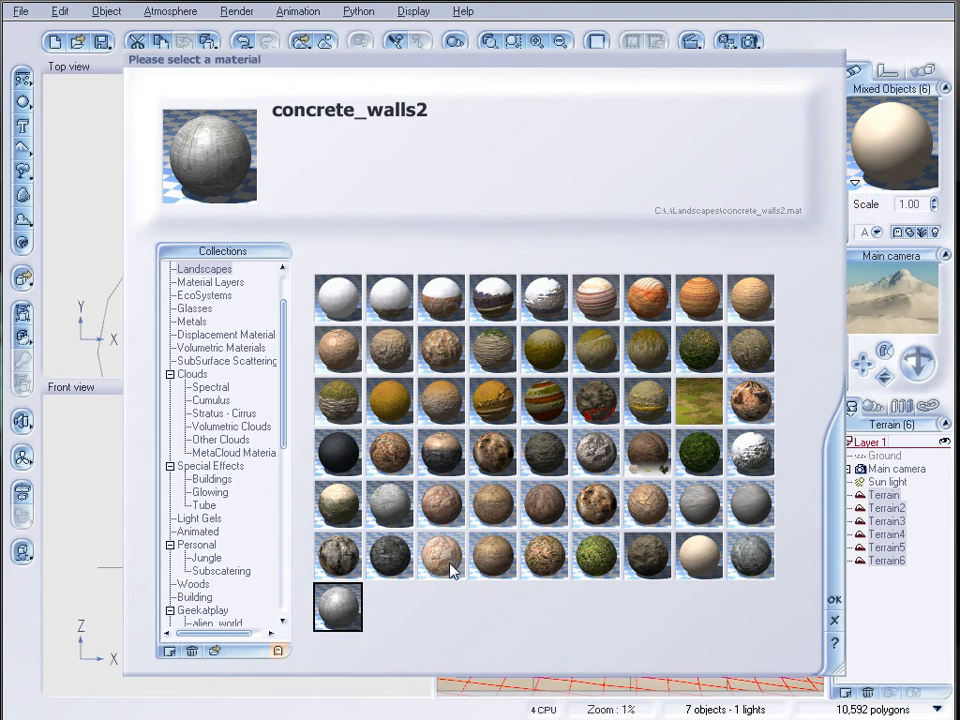
pyautogui.click(338, 348)
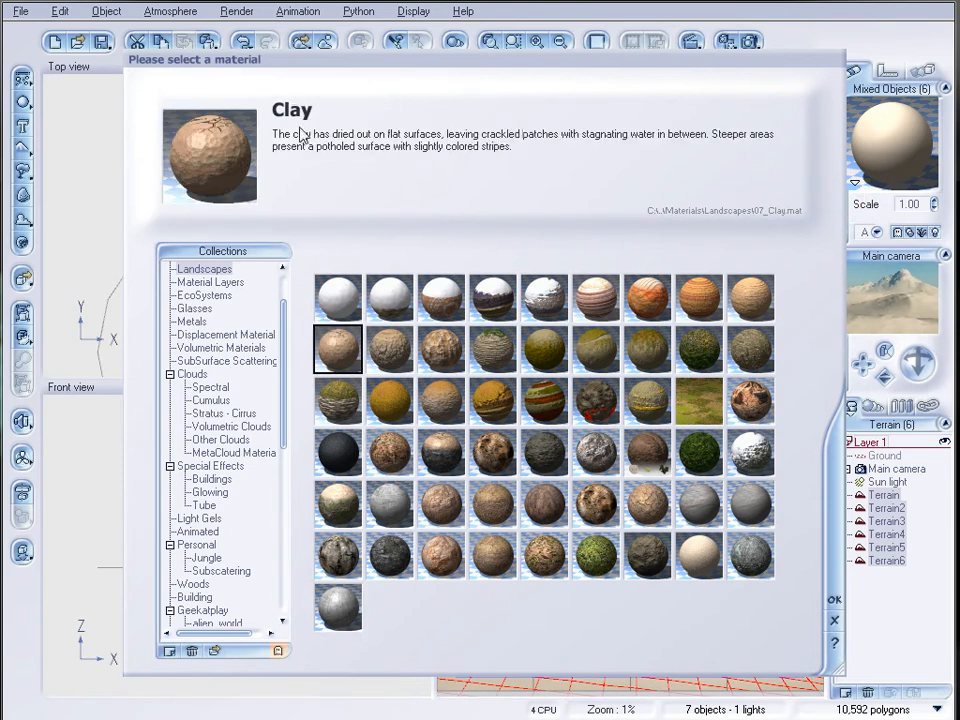
pyautogui.click(832, 600)
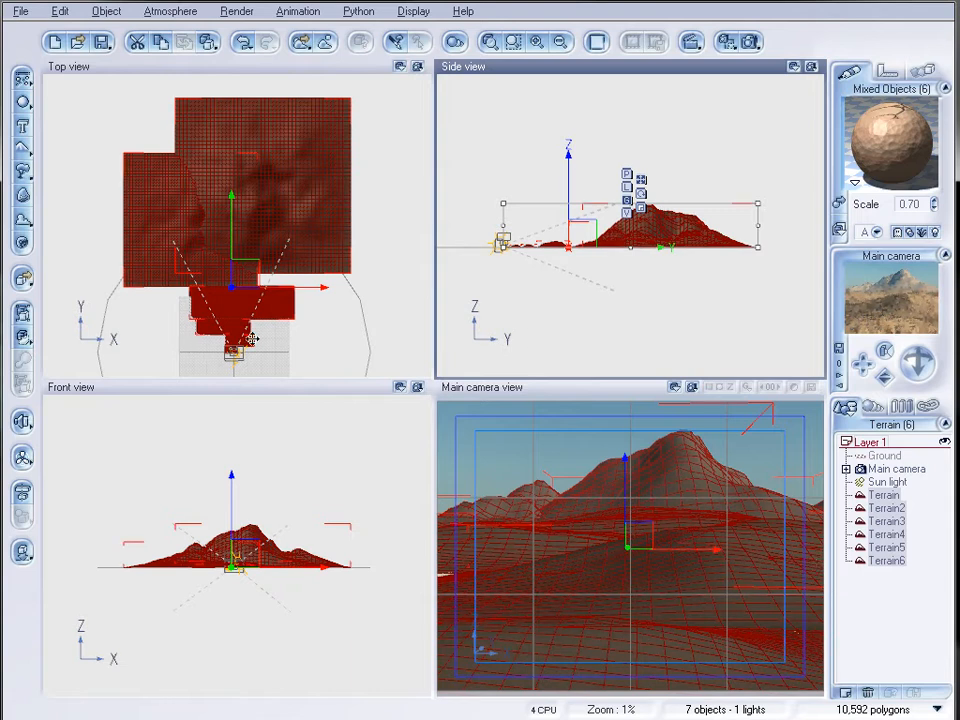
# Add a sphere and place it over the nearest dune, just ahead of the main camera toward negative X.
pyautogui.scroll(5, 294, 240)
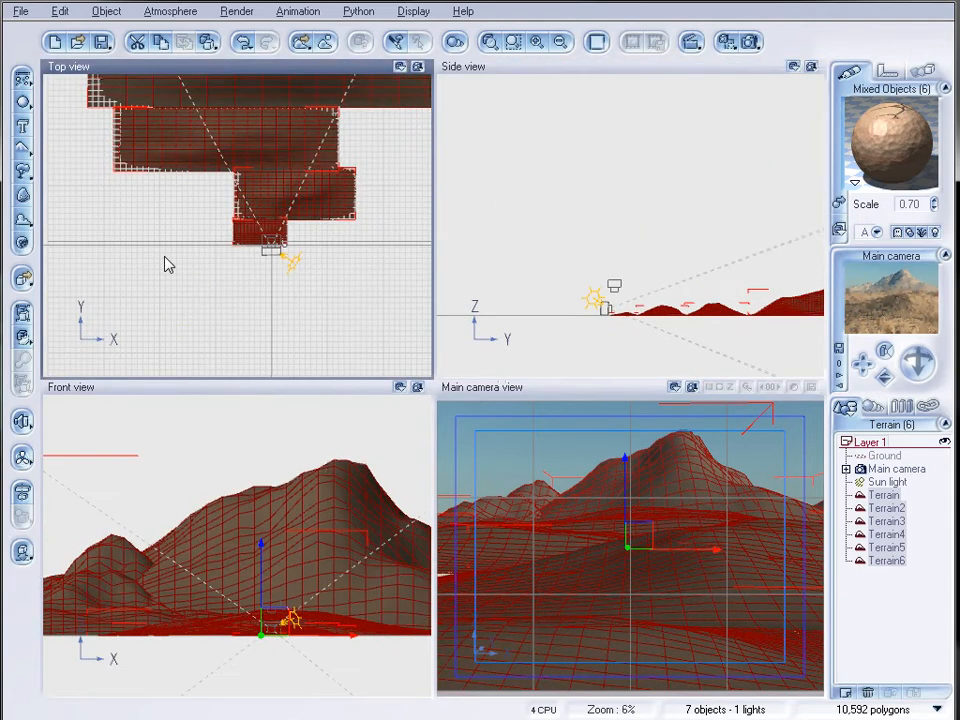
pyautogui.click(619, 438)
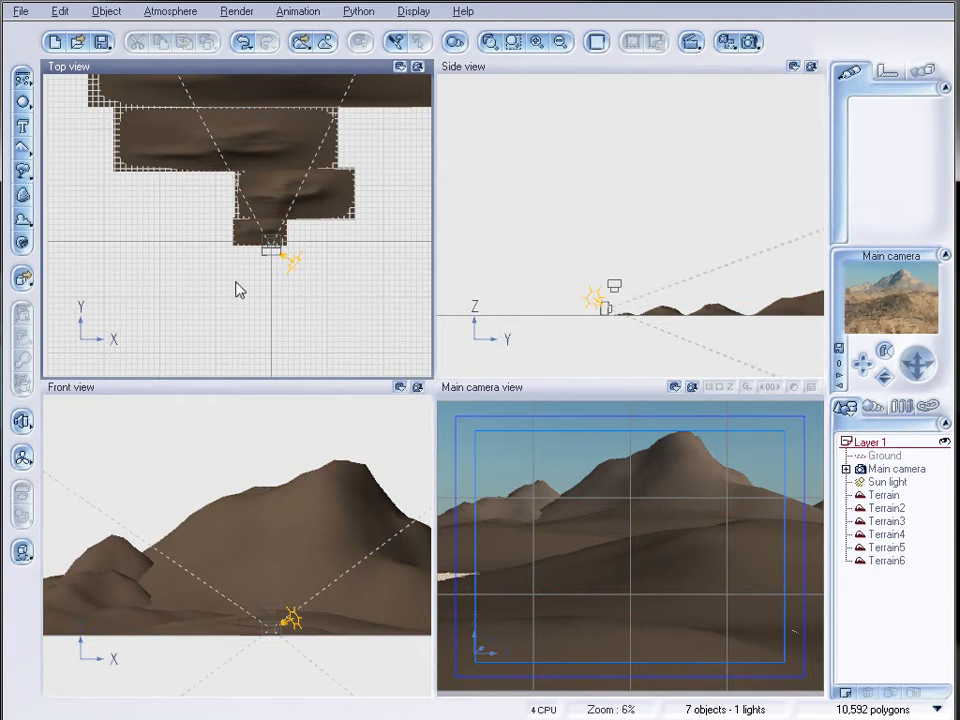
pyautogui.scroll(3, 240, 288)
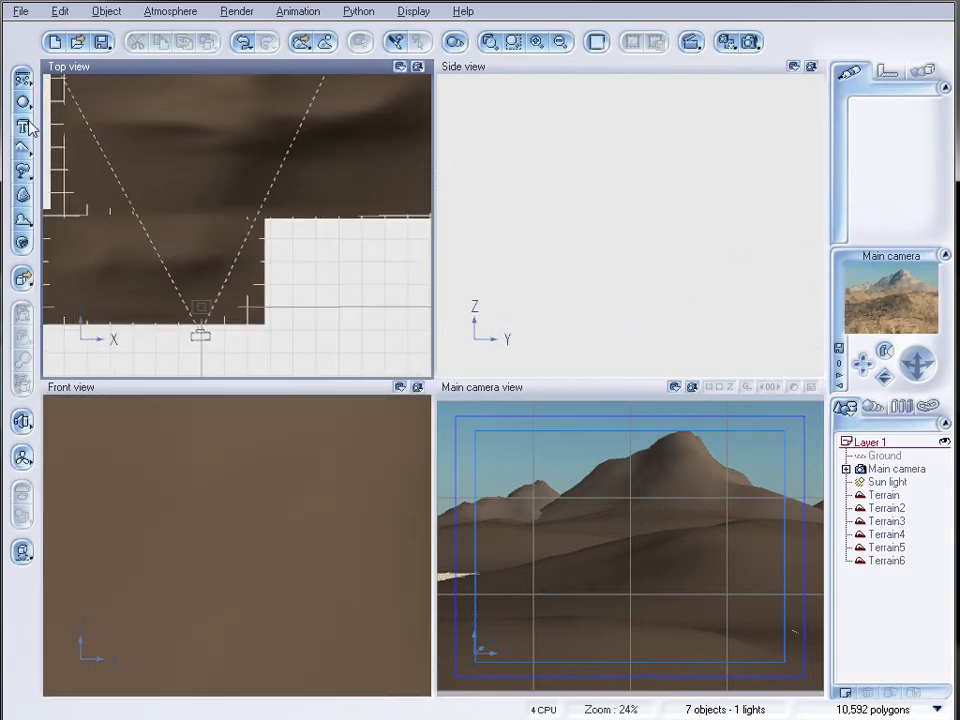
pyautogui.click(31, 131)
pyautogui.moveTo(249, 207); pyautogui.dragTo(188, 261)
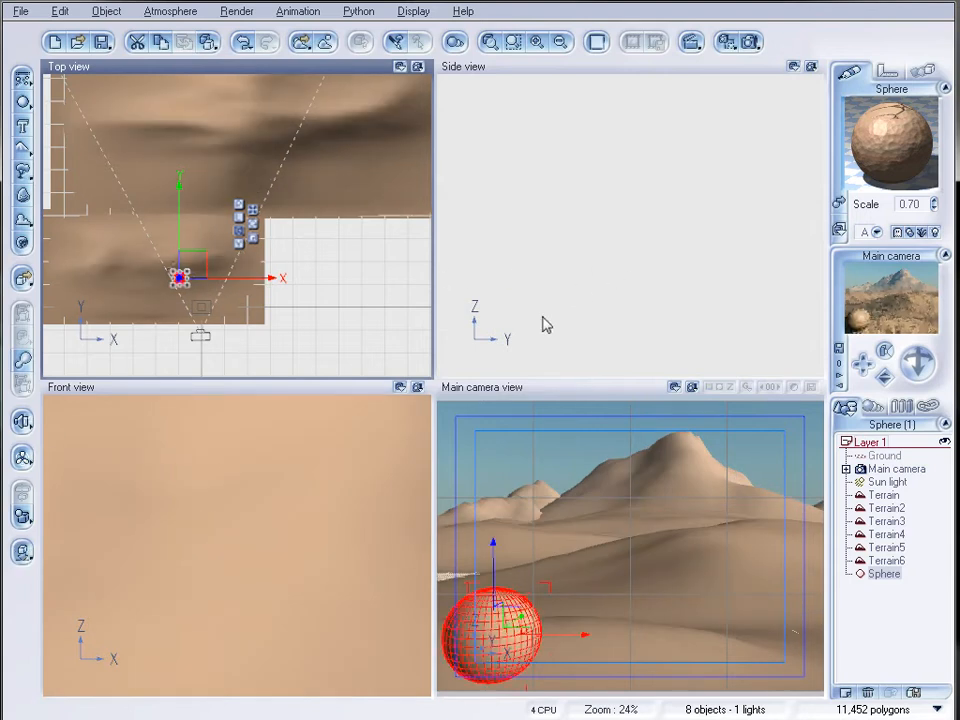
# Lower the sphere and shift it along the foreground dune until it sits partly buried near the crest.
pyautogui.moveTo(549, 318); pyautogui.dragTo(726, 71, button='right')
pyautogui.scroll(5, 683, 212)
pyautogui.moveTo(746, 304); pyautogui.dragTo(750, 120, button='right')
pyautogui.moveTo(642, 352); pyautogui.dragTo(624, 73, button='right')
pyautogui.moveTo(676, 225); pyautogui.dragTo(690, 299, button='right')
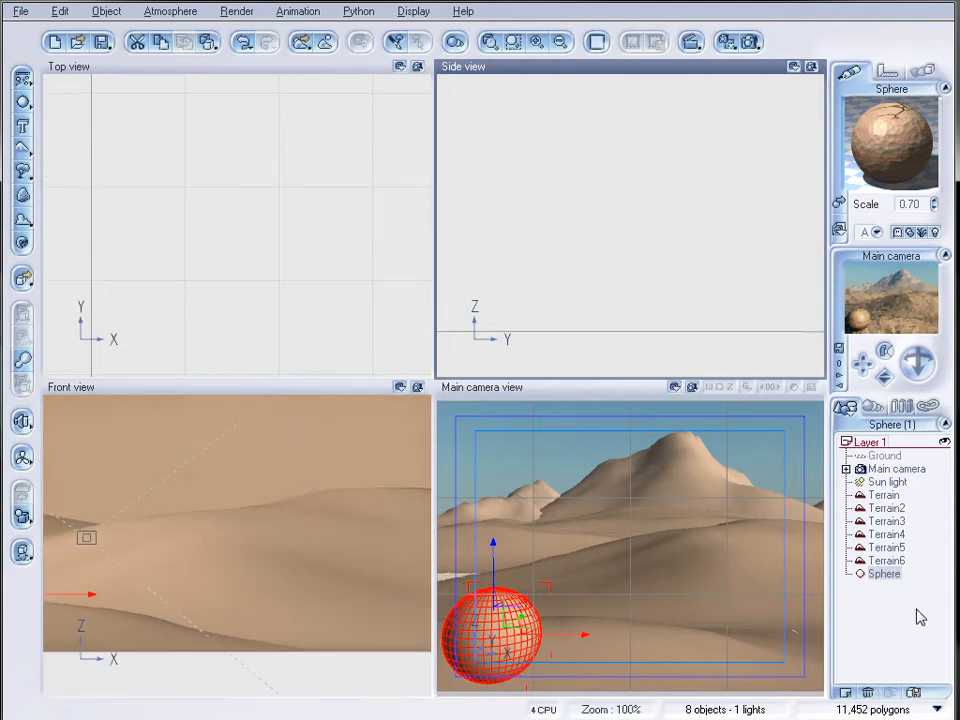
pyautogui.click(889, 559)
pyautogui.click(886, 573)
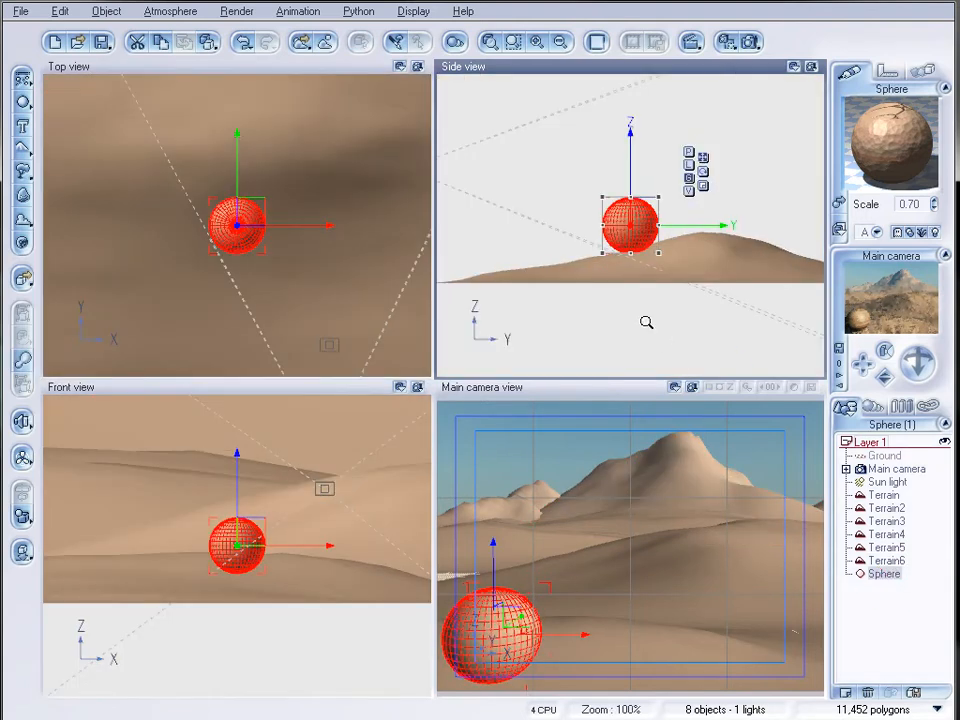
pyautogui.scroll(3, 646, 322)
pyautogui.moveTo(634, 219); pyautogui.dragTo(657, 245)
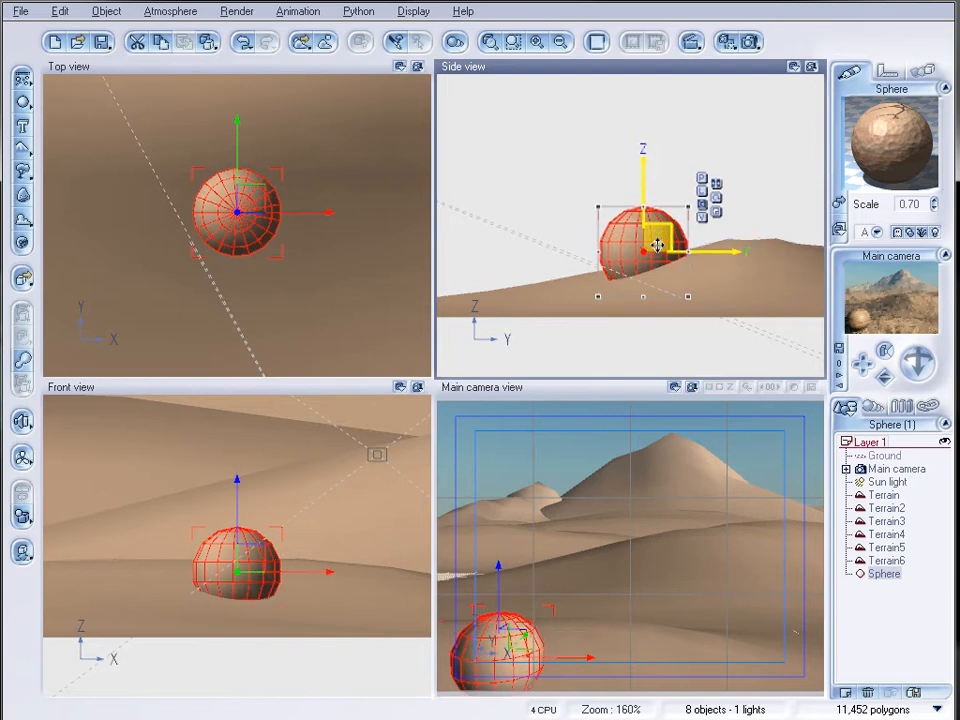
pyautogui.moveTo(263, 206); pyautogui.dragTo(223, 136)
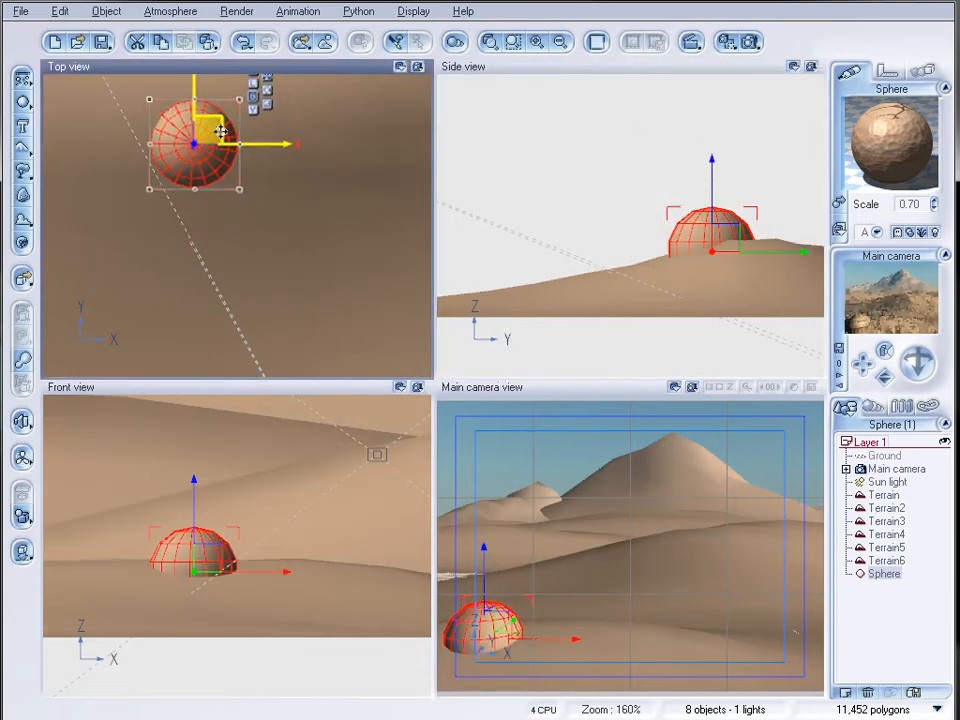
pyautogui.moveTo(746, 245); pyautogui.dragTo(733, 227)
# Apply the concrete_walls2 material from the Landscapes collection to the foreground sphere.
pyautogui.click(840, 203)
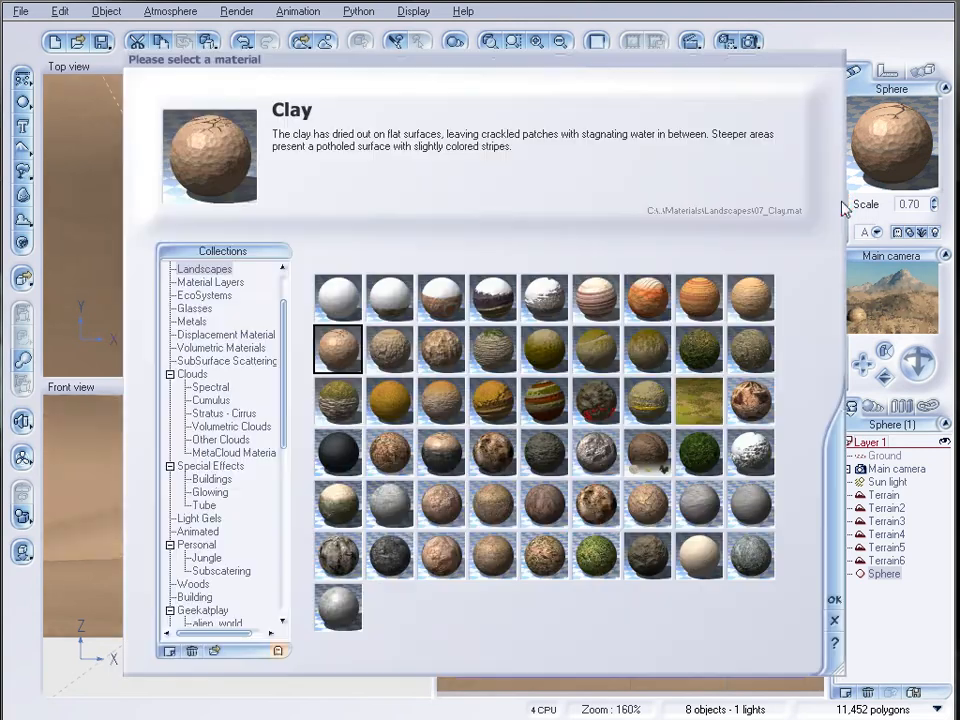
pyautogui.click(326, 606)
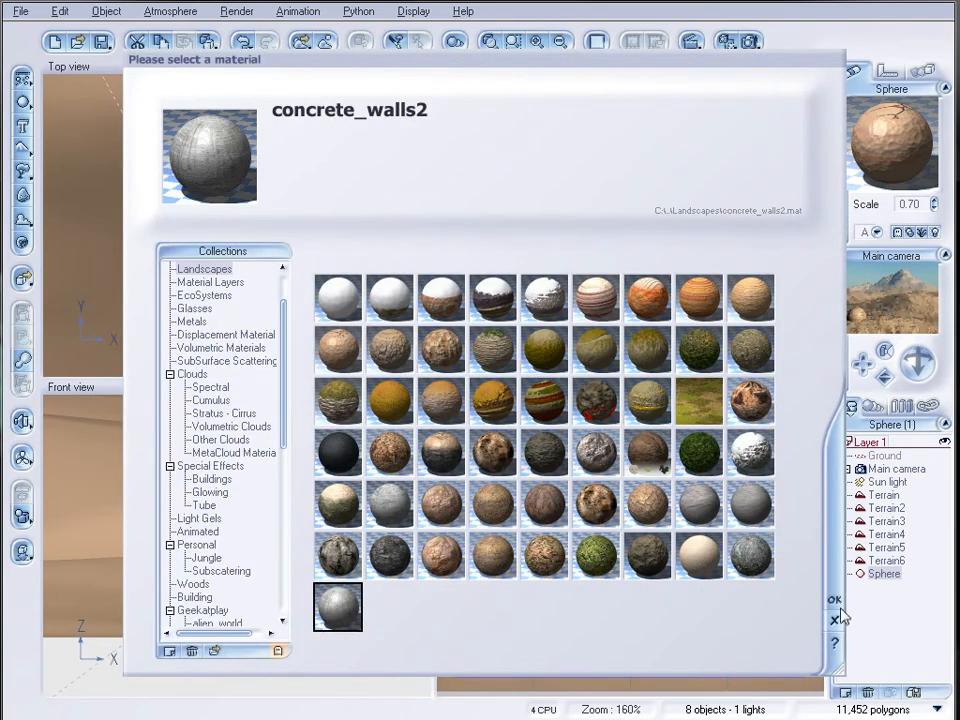
pyautogui.click(833, 601)
# Duplicate the concrete sphere and place the copy partly buried on the camera-facing slope of the second dune.
pyautogui.moveTo(268, 247); pyautogui.dragTo(229, 381, button='right')
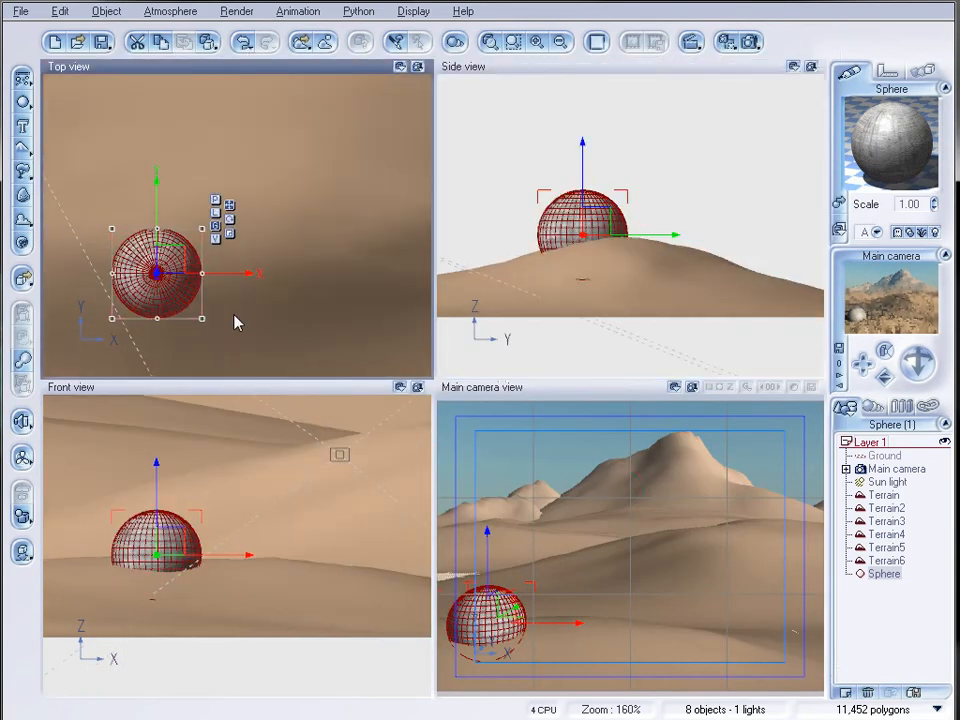
pyautogui.scroll(-2, 242, 296)
pyautogui.keyDown('alt'); pyautogui.moveTo(219, 235); pyautogui.dragTo(324, 107); pyautogui.keyUp('alt')
pyautogui.moveTo(294, 210); pyautogui.dragTo(253, 386, button='right')
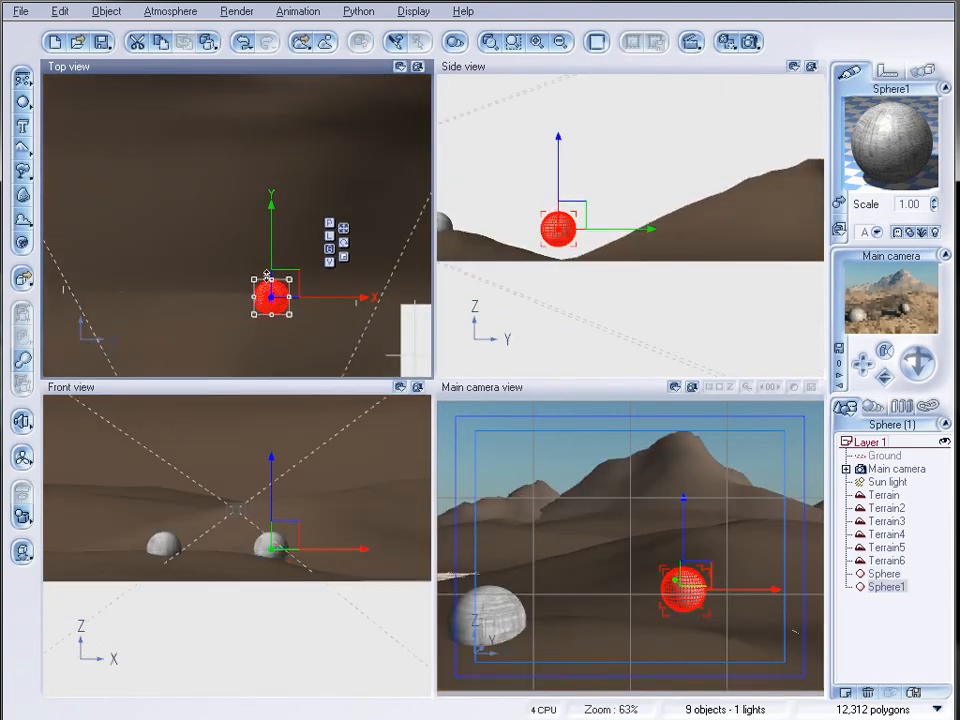
pyautogui.moveTo(275, 290); pyautogui.dragTo(257, 127)
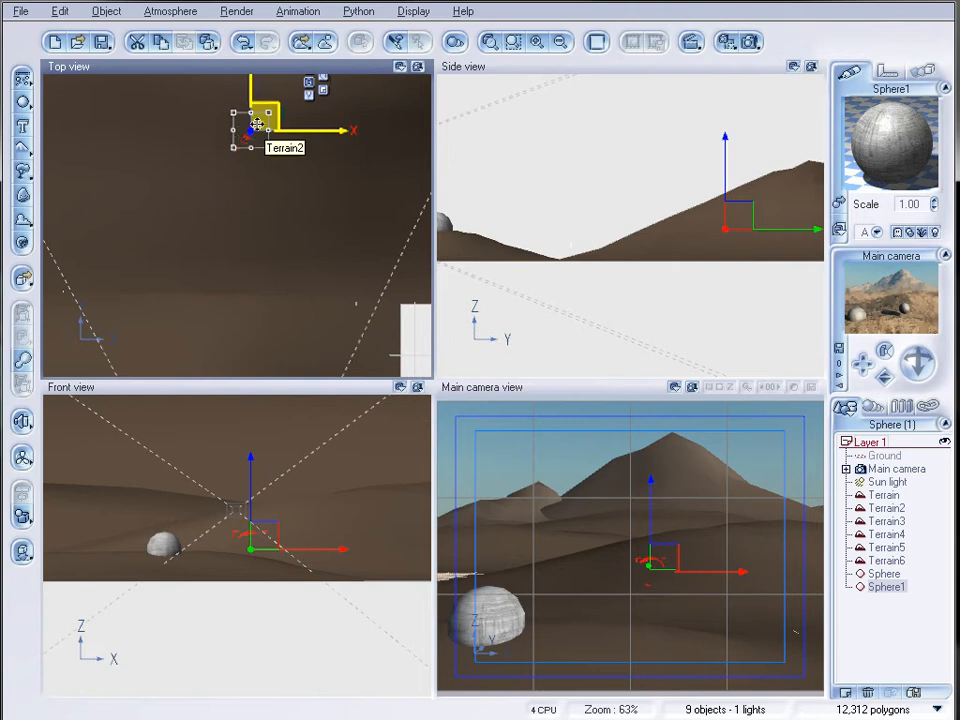
pyautogui.moveTo(745, 220); pyautogui.dragTo(745, 200)
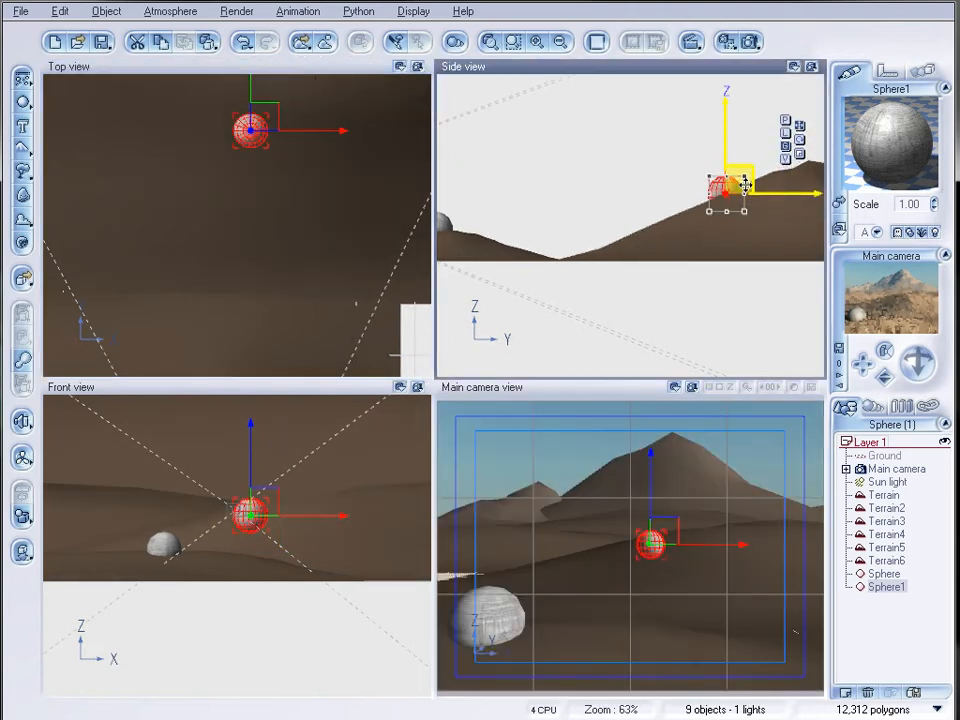
# Duplicate Sphere1, place the copy on the third dune toward negative X, raise it to the surface and enlarge it.
pyautogui.moveTo(201, 197); pyautogui.dragTo(306, 405, button='right')
pyautogui.scroll(-4, 264, 288)
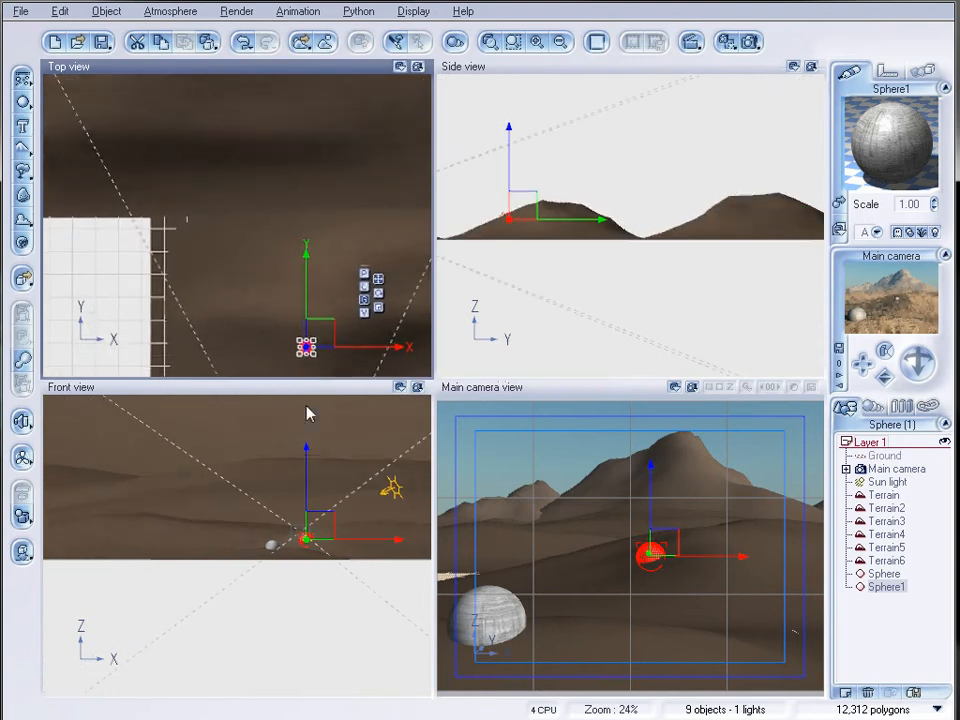
pyautogui.moveTo(225, 182); pyautogui.dragTo(186, 117)
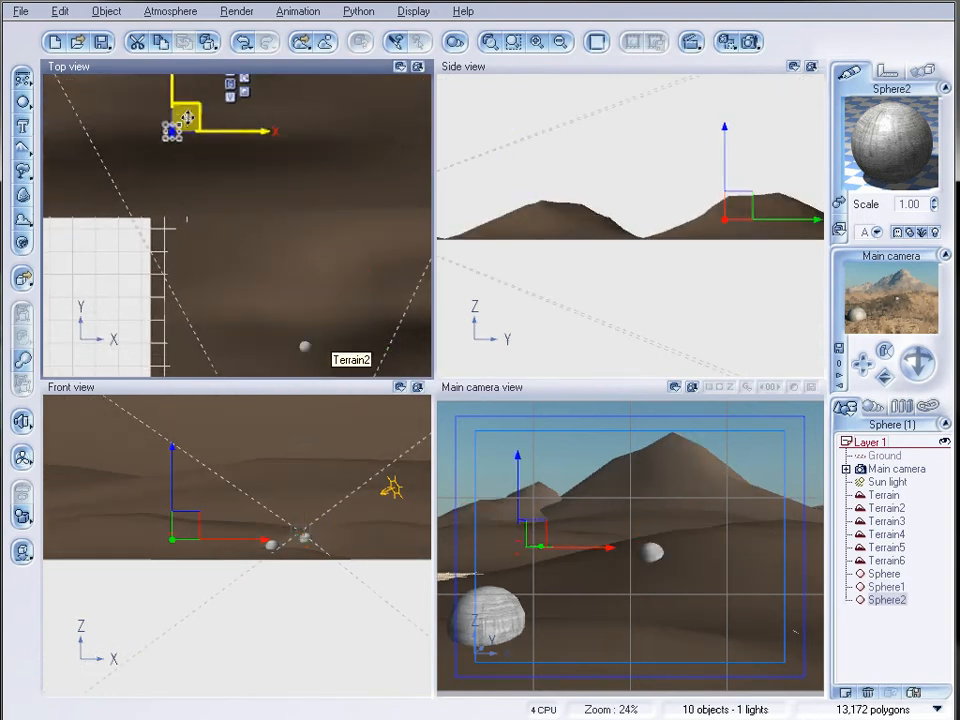
pyautogui.moveTo(741, 197)
pyautogui.mouseDown()
pyautogui.moveTo(740, 172)
pyautogui.moveTo(737, 184)
pyautogui.mouseUp()
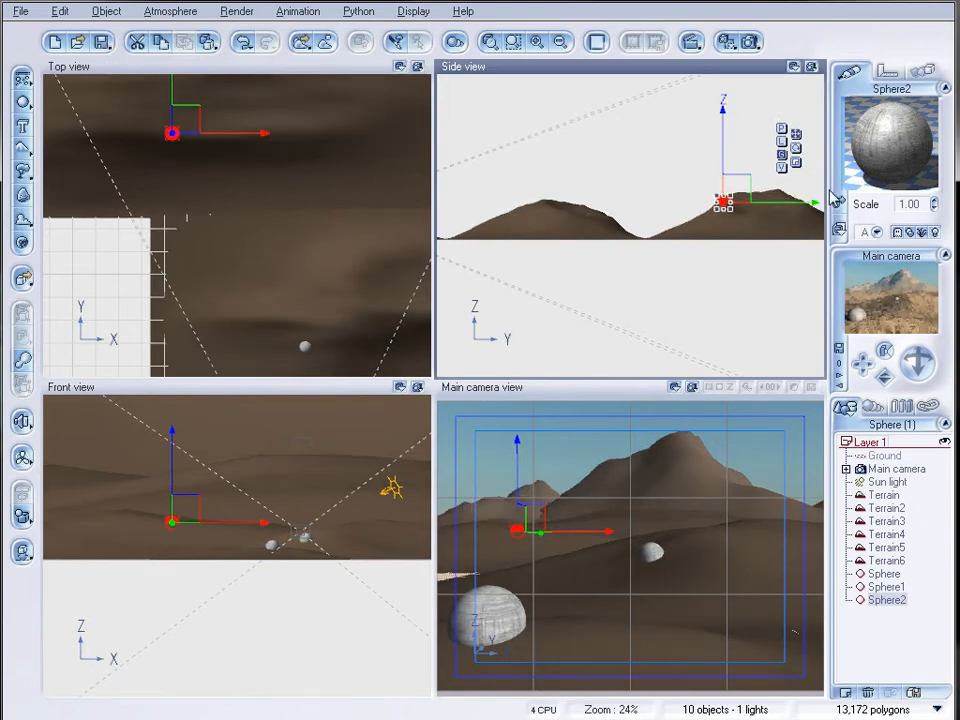
pyautogui.moveTo(733, 196); pyautogui.dragTo(768, 162)
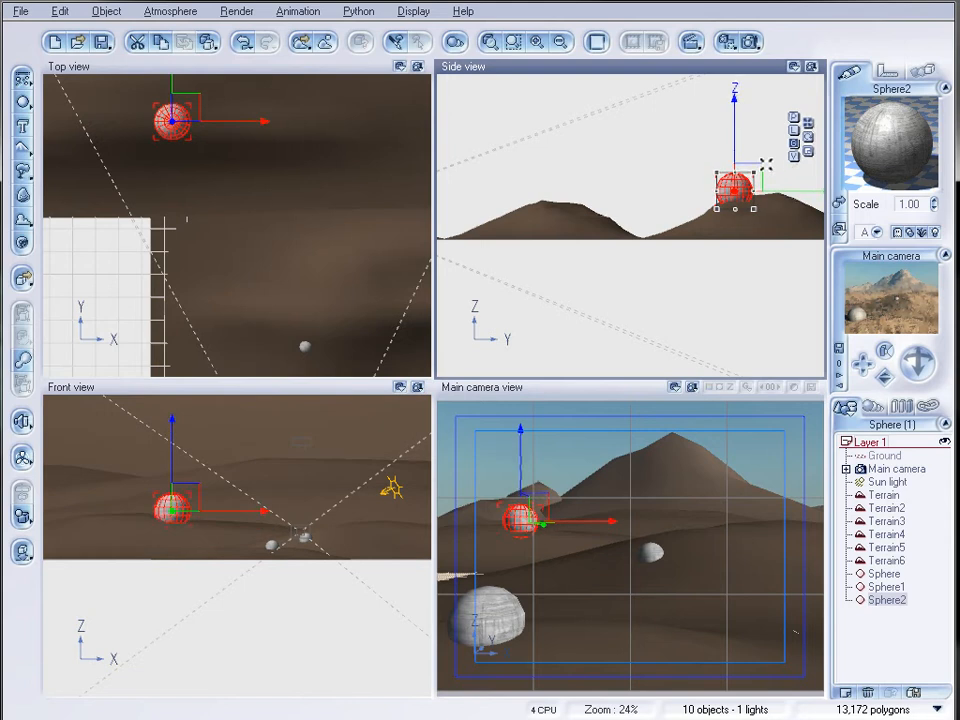
# Enlarge Sphere1 on the second dune, and slightly enlarge the foreground sphere.
pyautogui.click(886, 587)
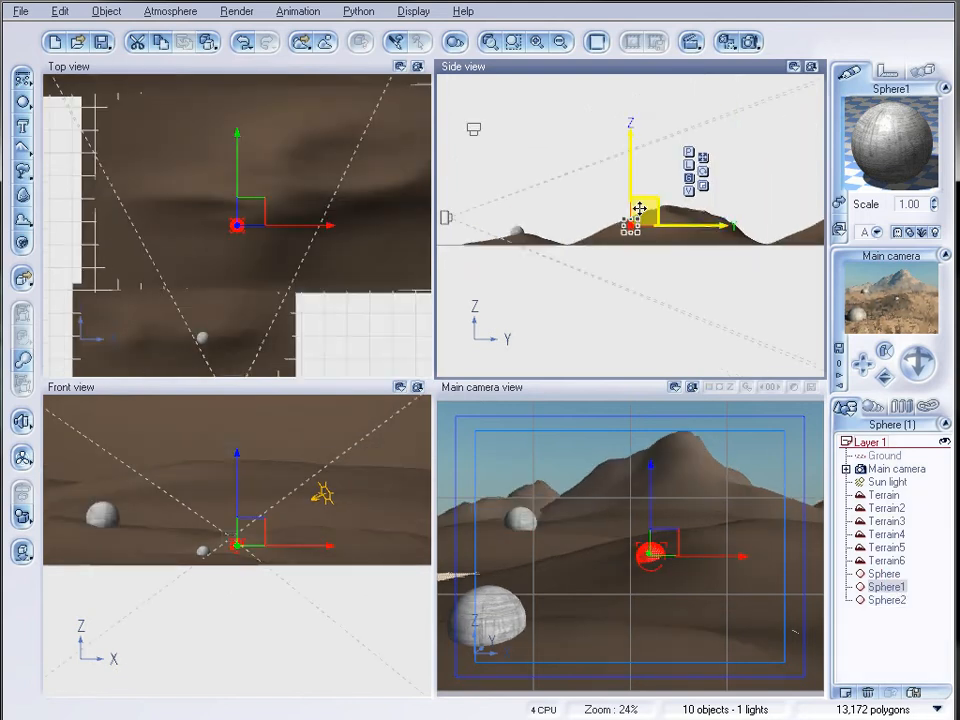
pyautogui.moveTo(636, 214); pyautogui.dragTo(662, 210)
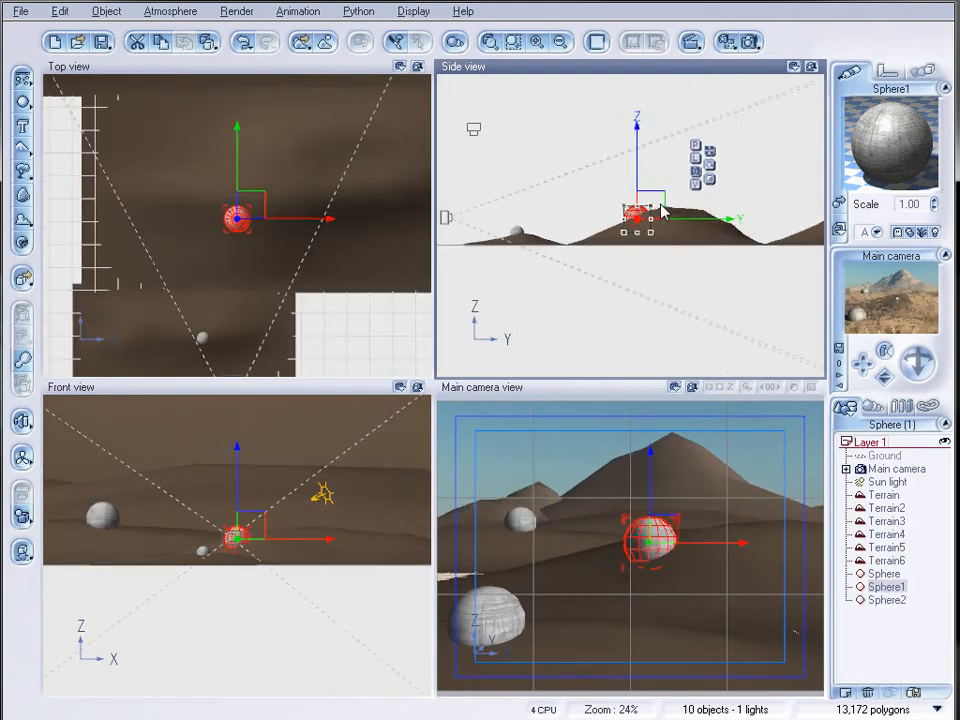
pyautogui.click(887, 600)
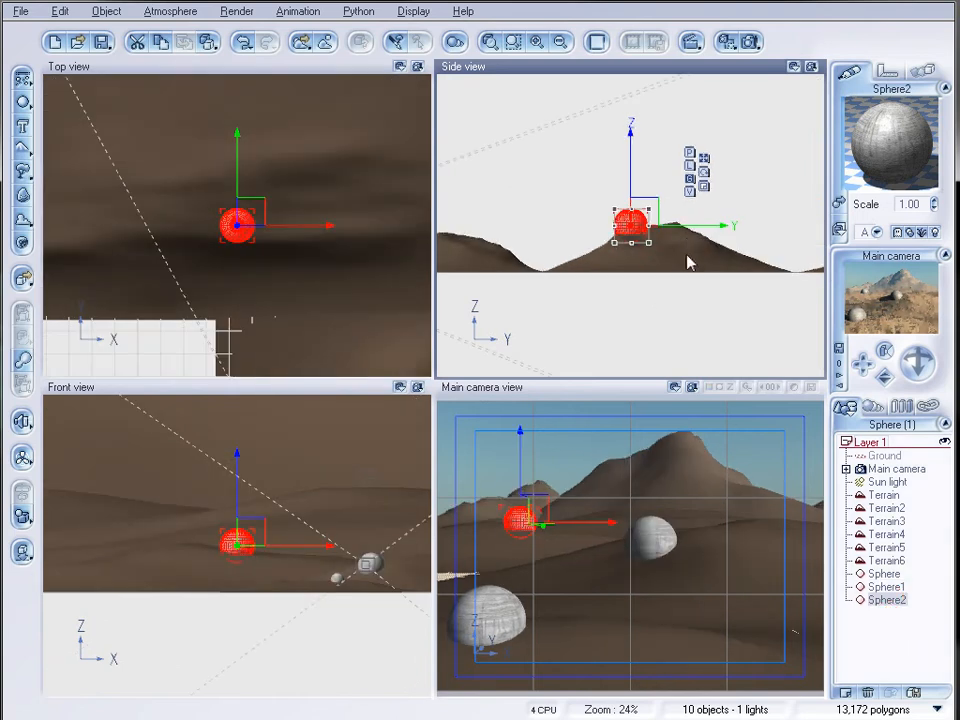
pyautogui.click(884, 573)
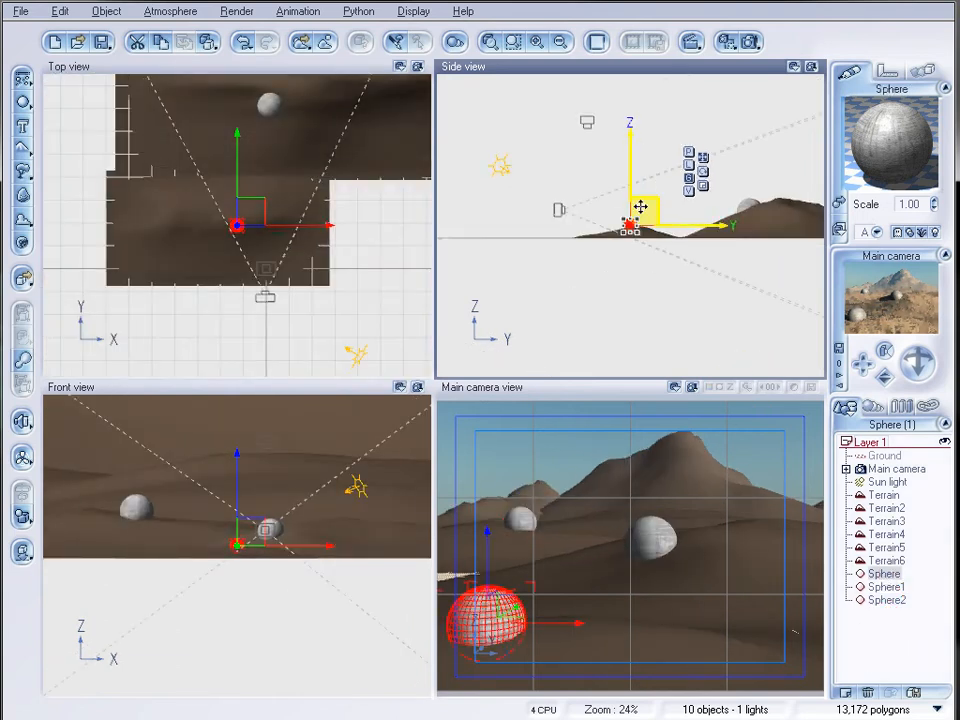
pyautogui.moveTo(640, 214); pyautogui.dragTo(640, 210)
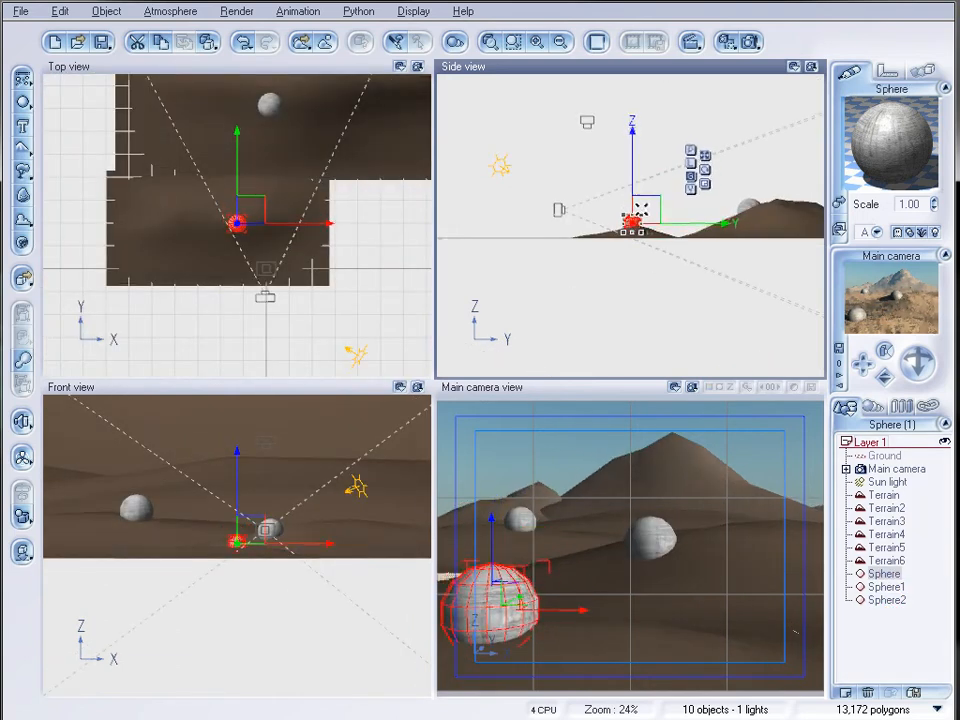
# Apply the Clay material from the Landscapes collection to the Ground plane.
pyautogui.click(877, 455)
pyautogui.click(839, 203)
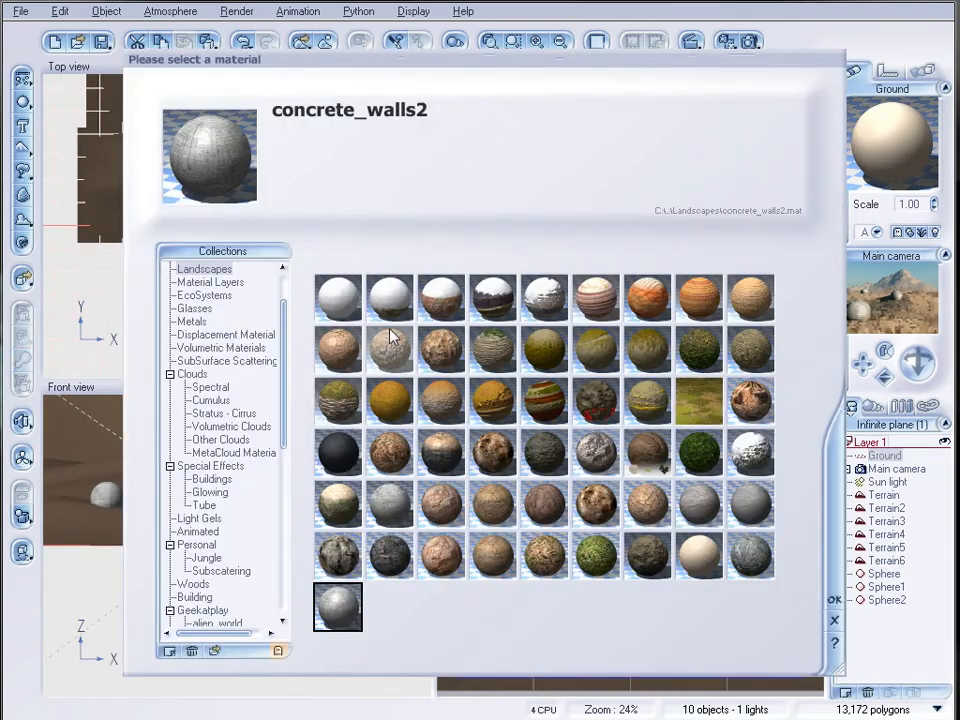
pyautogui.click(338, 348)
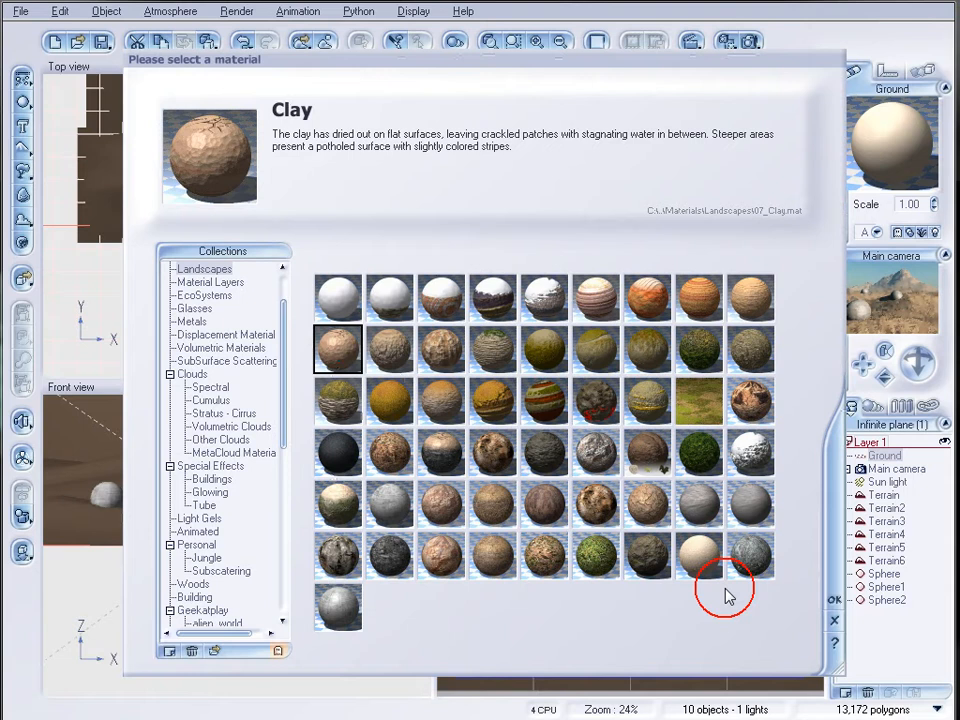
pyautogui.click(834, 600)
pyautogui.click(557, 380)
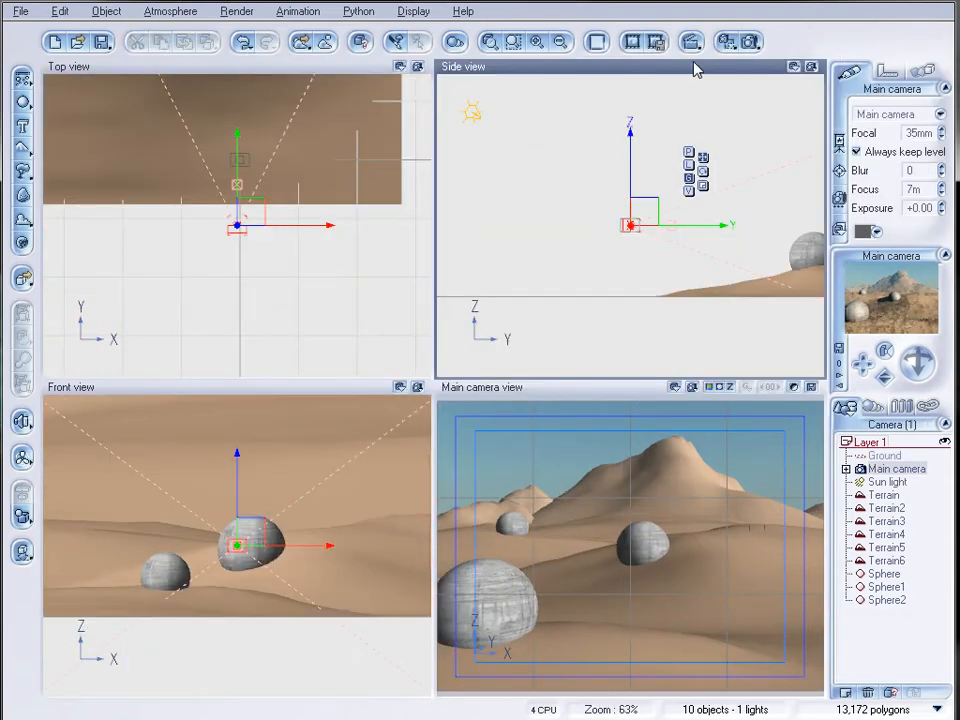
# Move the main camera's focus target forward along Y to Sphere1, at a focus distance of about 80.7 m.
pyautogui.click(897, 469)
pyautogui.moveTo(750, 274); pyautogui.dragTo(622, 281, button='right')
pyautogui.scroll(-1, 623, 279)
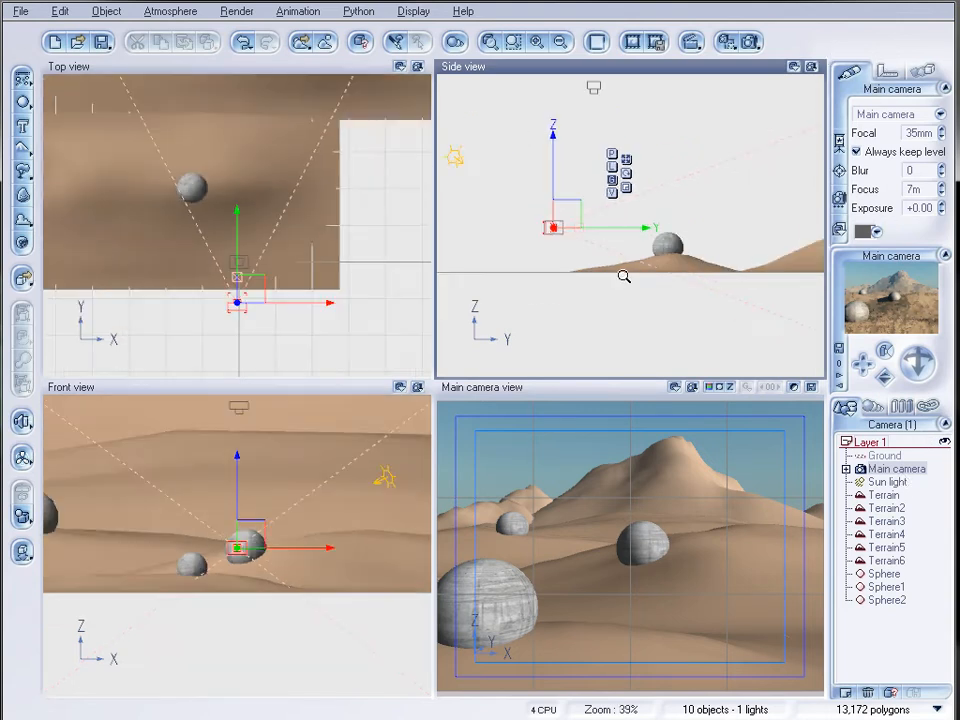
pyautogui.scroll(-1, 683, 236)
pyautogui.moveTo(686, 232); pyautogui.dragTo(677, 272, button='right')
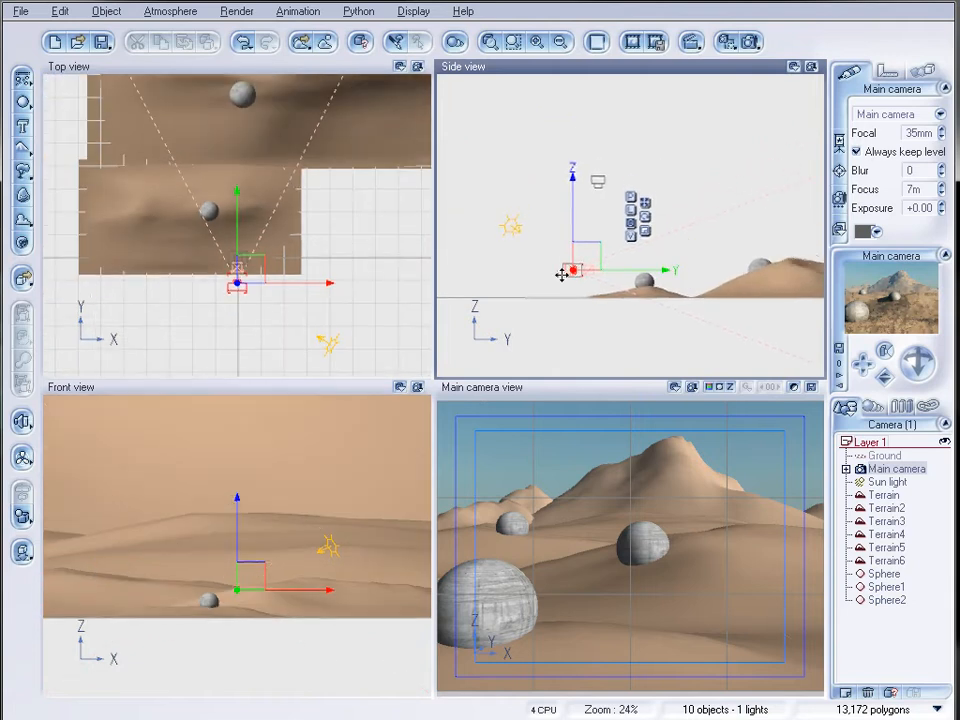
pyautogui.click(840, 175)
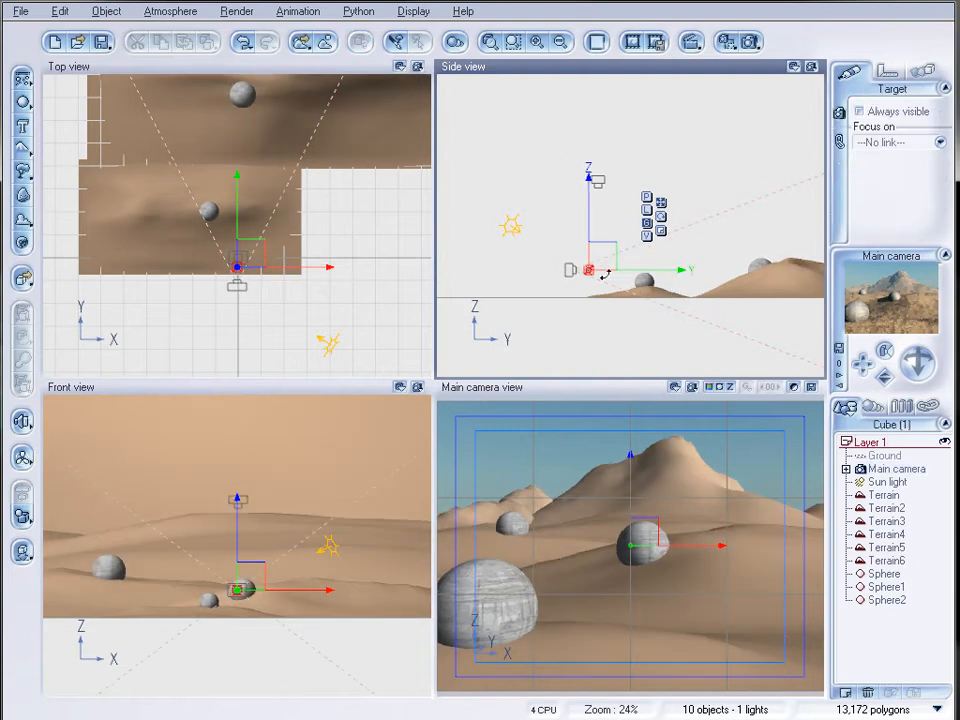
pyautogui.moveTo(645, 274); pyautogui.dragTo(761, 268)
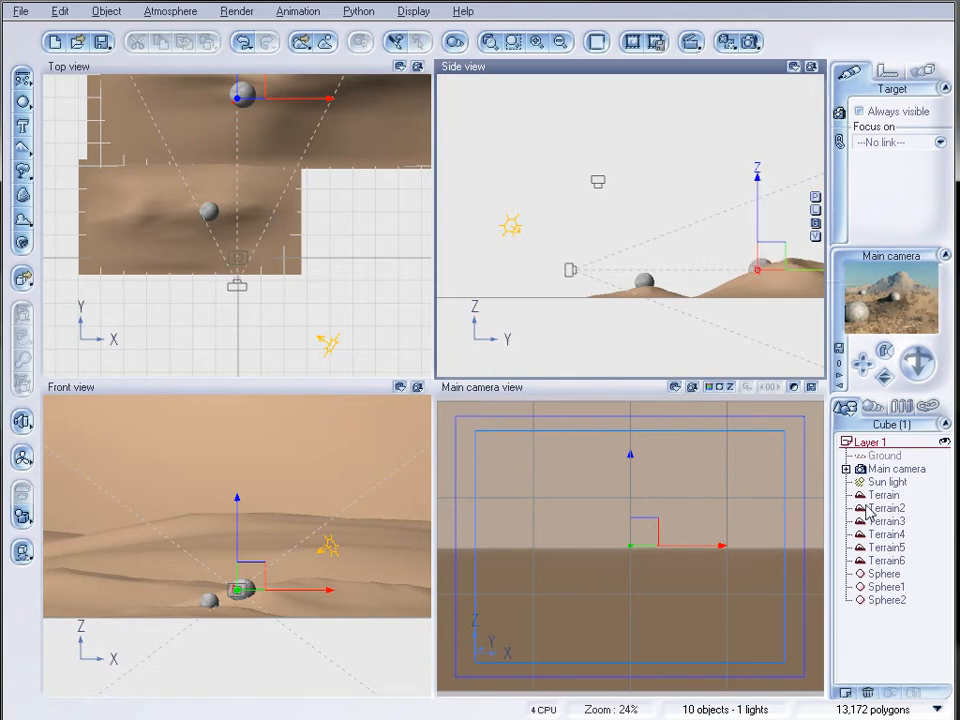
pyautogui.click(897, 468)
pyautogui.moveTo(747, 299); pyautogui.dragTo(645, 309, button='right')
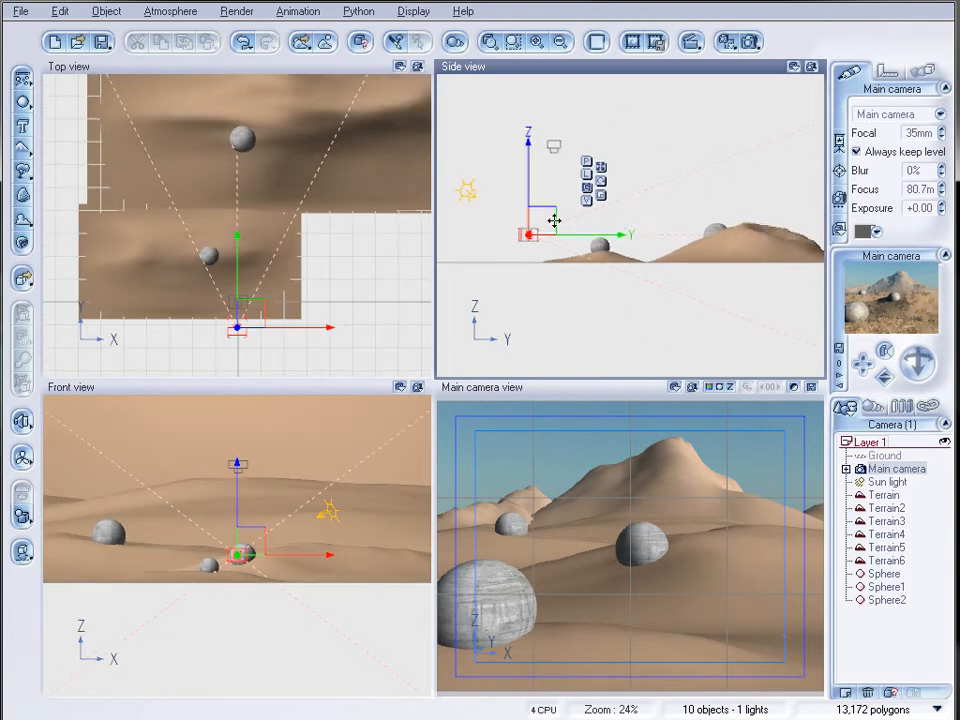
# Raise the main camera's blur to 9%, keeping the focus target on the sphere.
pyautogui.click(942, 168)
pyautogui.click(942, 168)
pyautogui.click(942, 168)
pyautogui.click(942, 168)
pyautogui.click(942, 168)
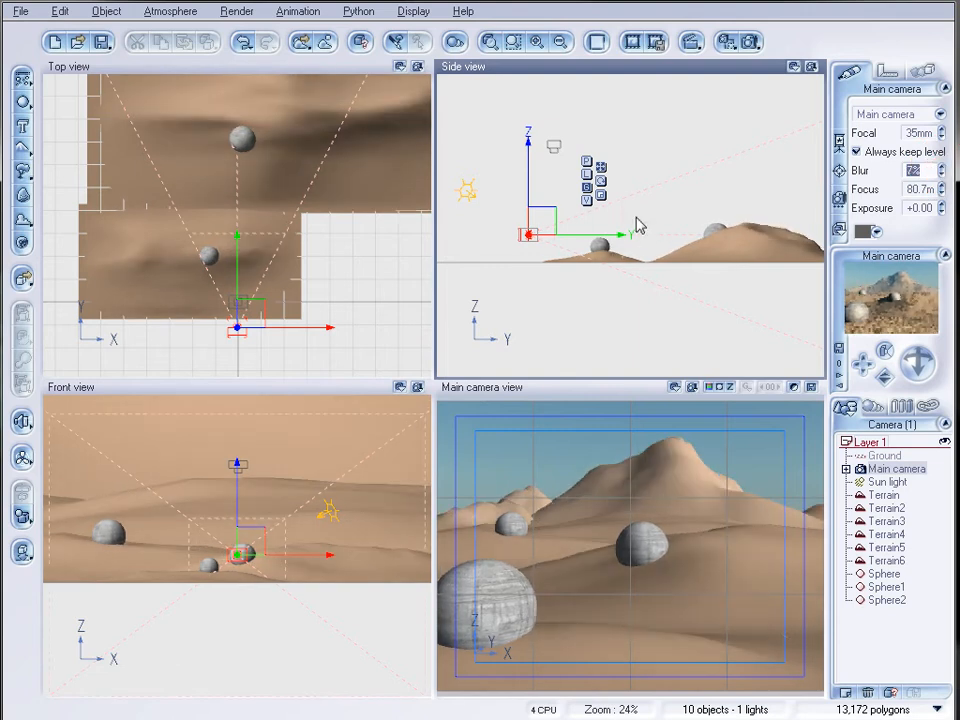
pyautogui.moveTo(715, 272); pyautogui.dragTo(565, 288, button='right')
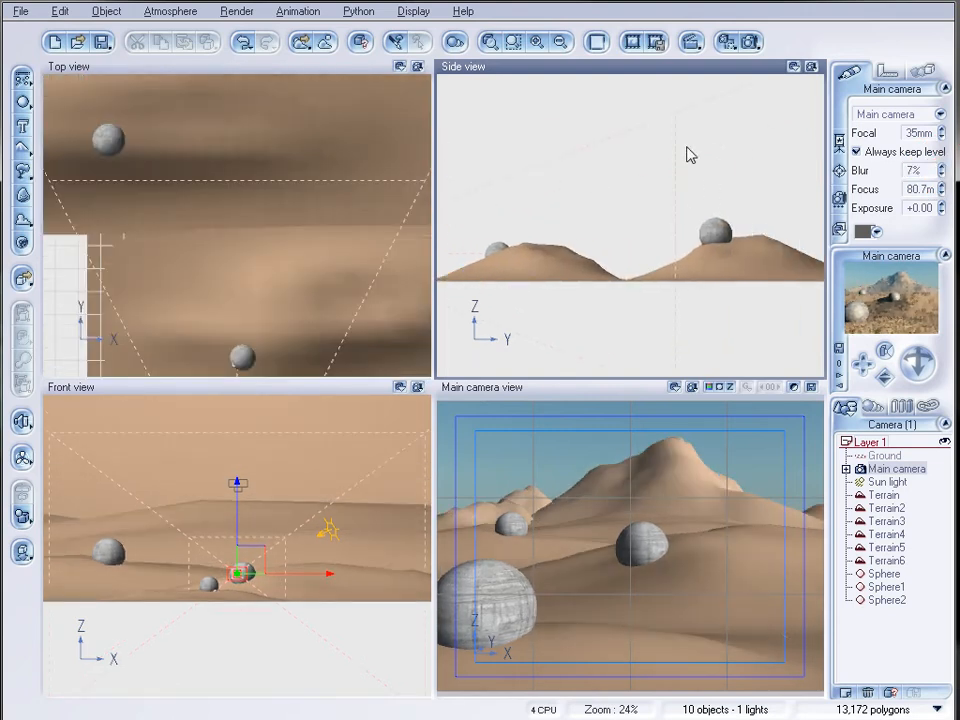
pyautogui.moveTo(595, 232); pyautogui.dragTo(683, 222, button='right')
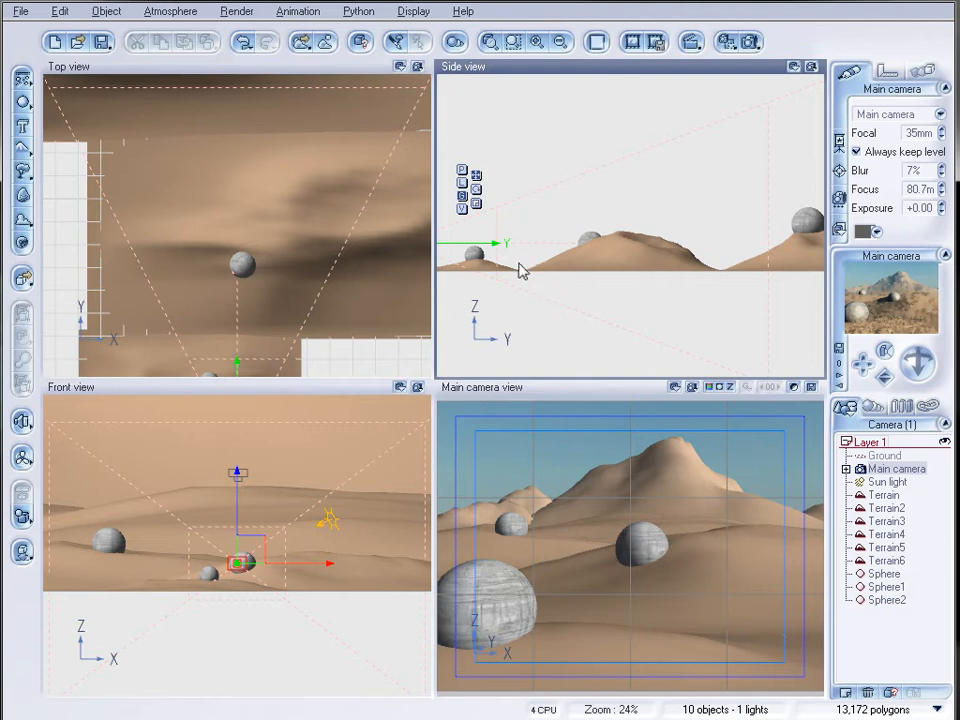
pyautogui.click(941, 169)
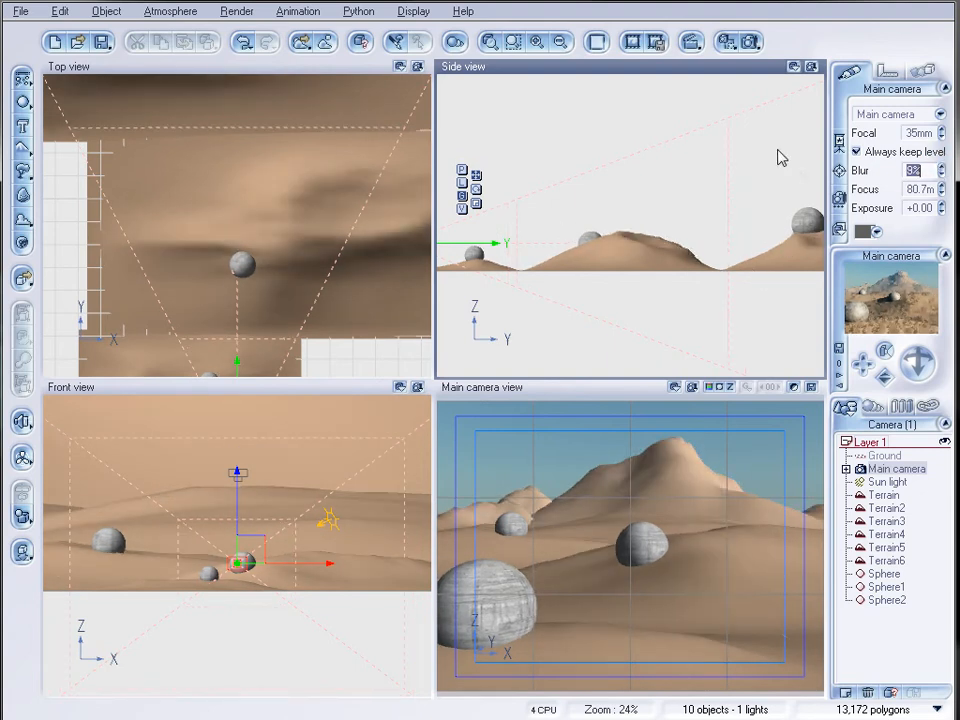
# Render the scene to screen at 640x480 with the Broadcast quality preset and close the finished render.
pyautogui.click(756, 47)
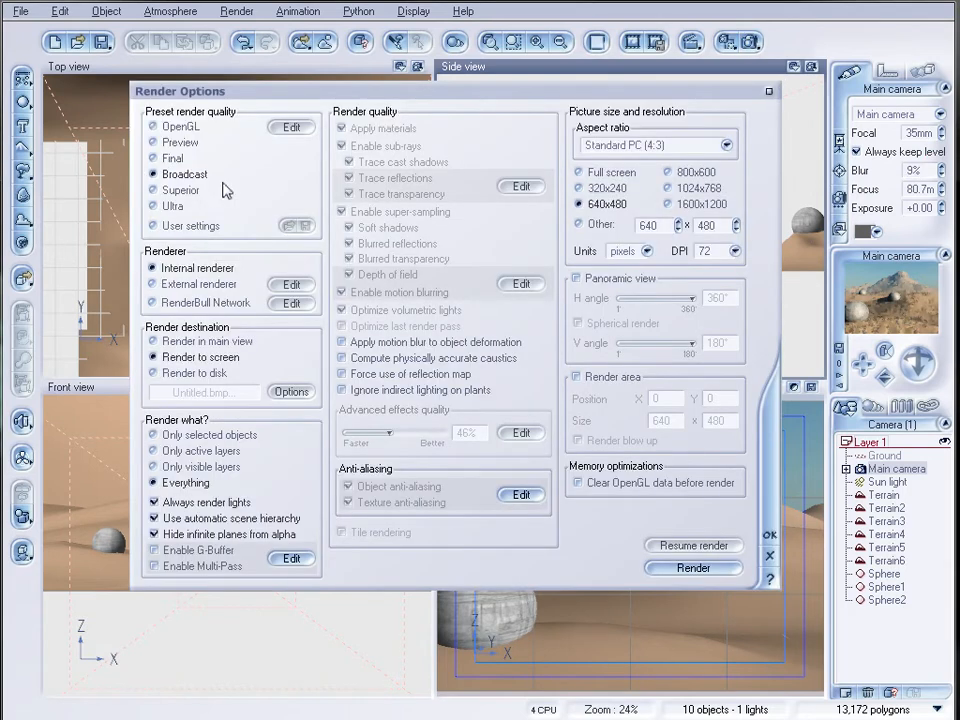
pyautogui.click(170, 158)
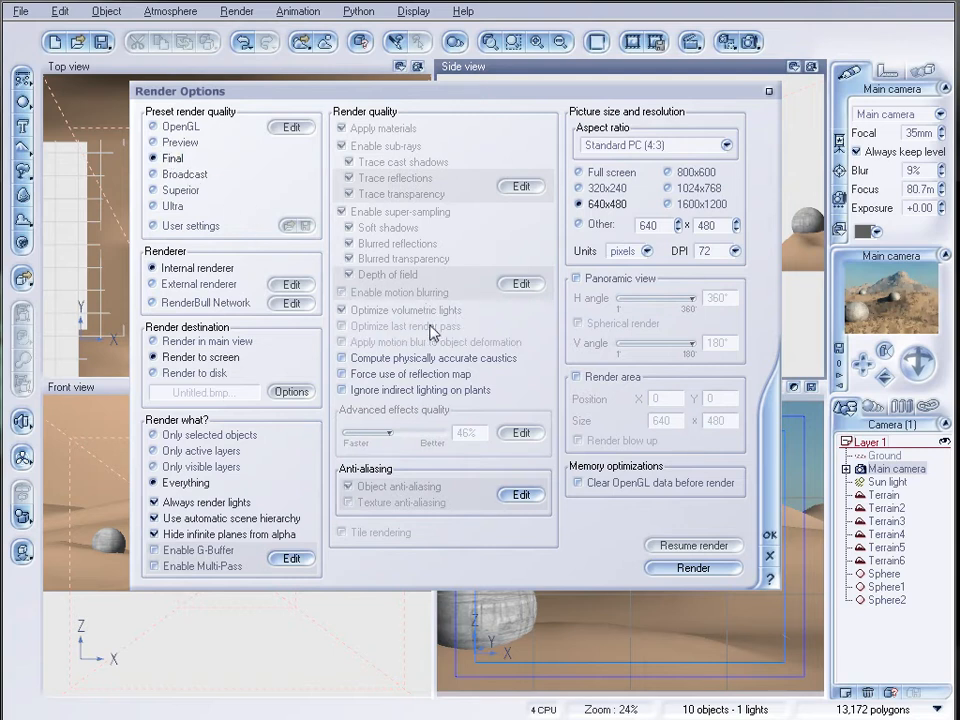
pyautogui.click(170, 175)
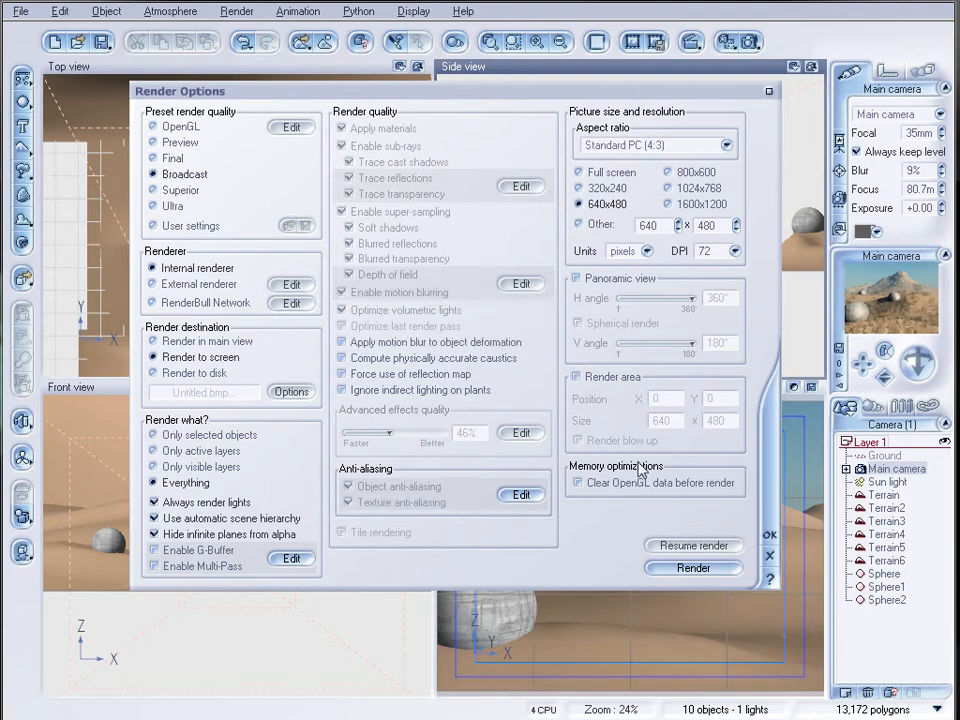
pyautogui.click(771, 536)
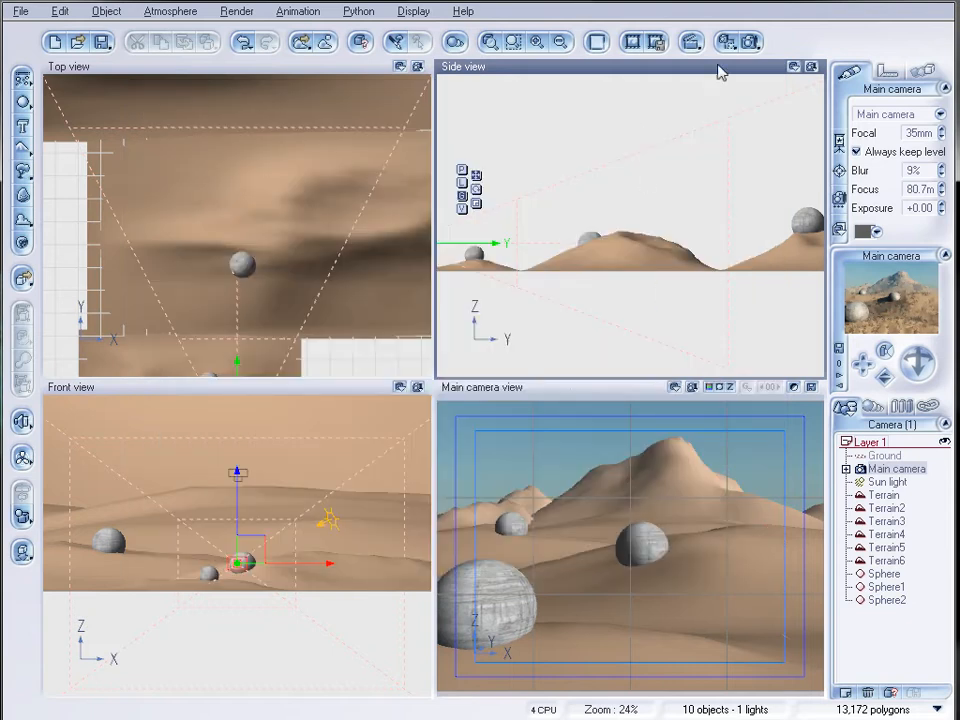
pyautogui.click(748, 43)
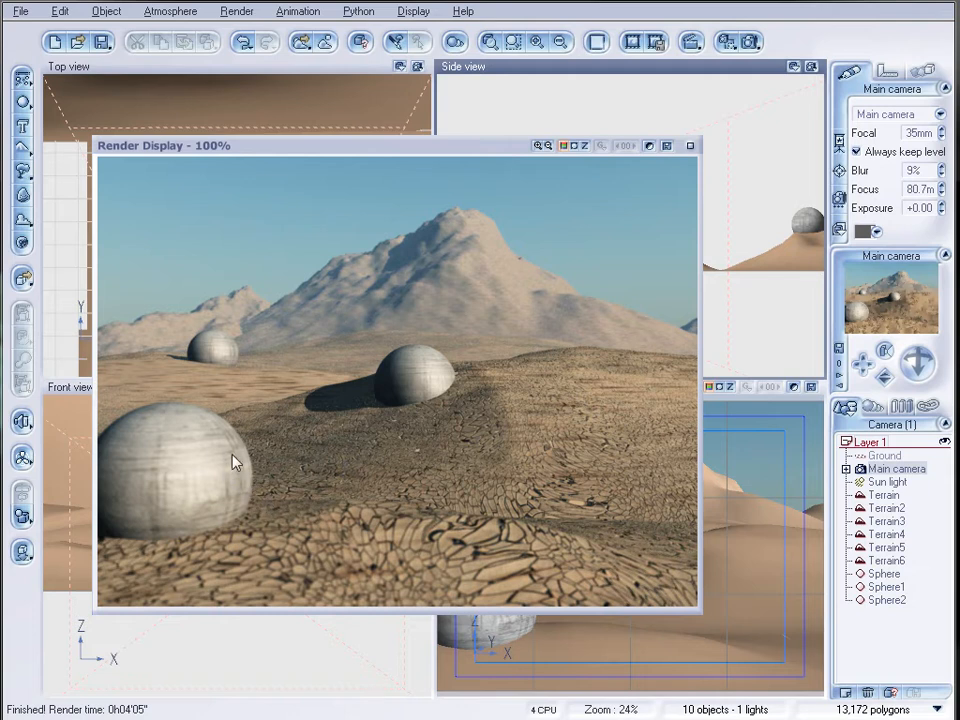
pyautogui.click(690, 146)
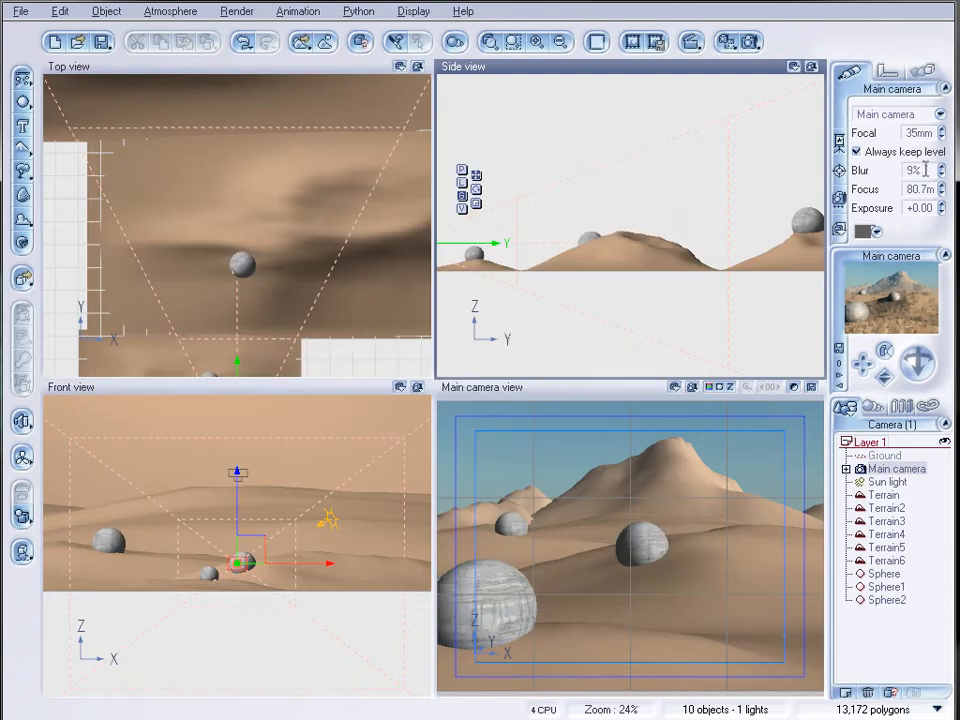
# Set the main camera's blur to 0% and render the scene with the Final quality preset, accepting the post-render options.
pyautogui.moveTo(927, 171); pyautogui.dragTo(842, 161)
pyautogui.press('Return')
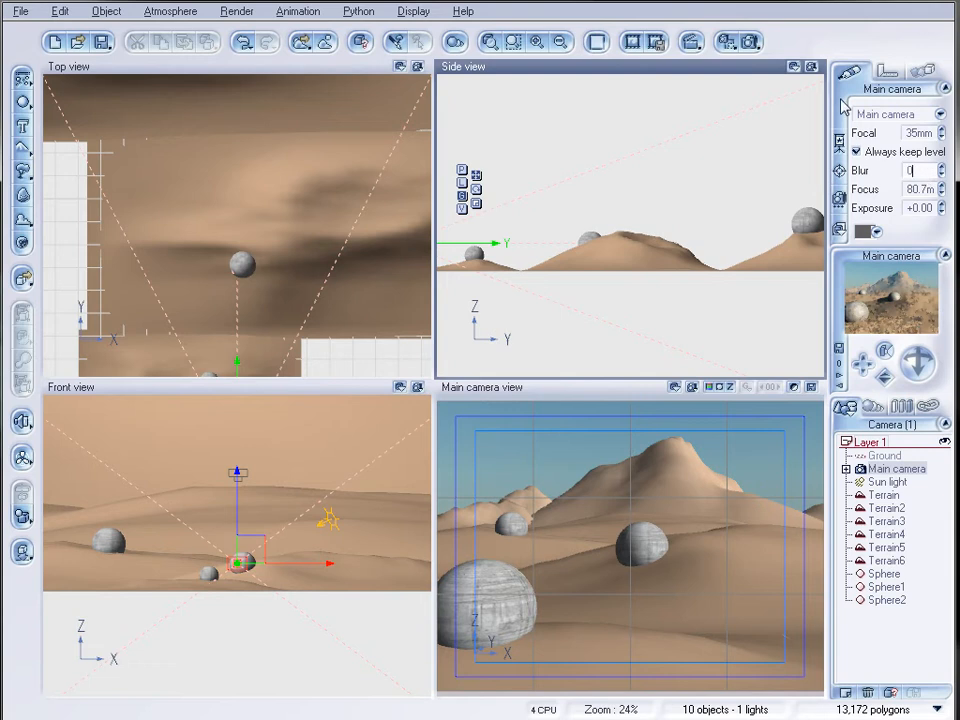
pyautogui.click(750, 42)
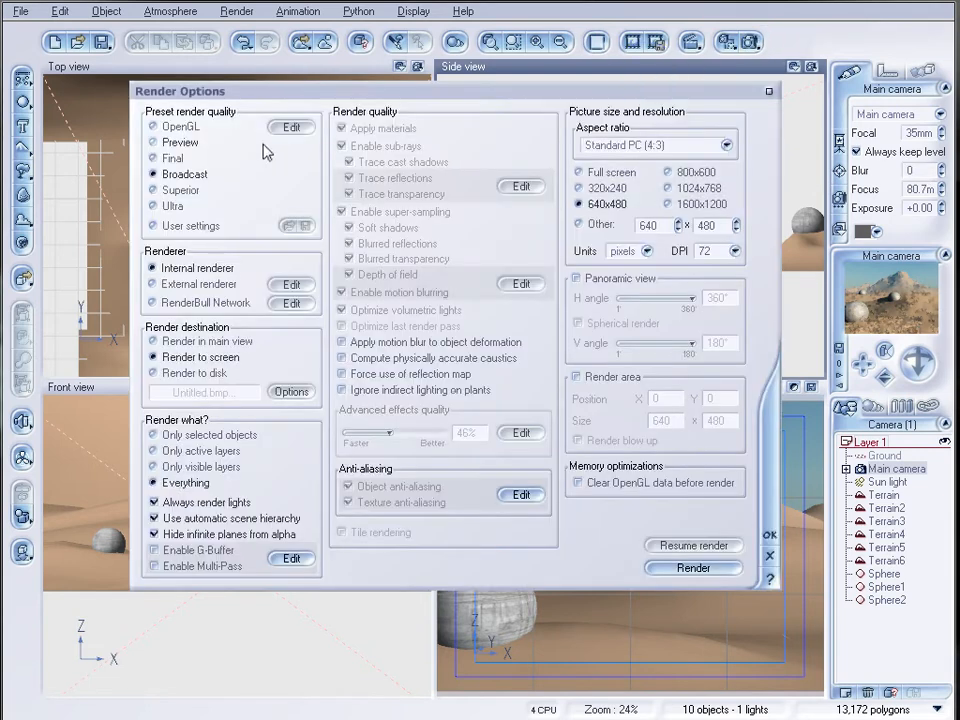
pyautogui.click(153, 158)
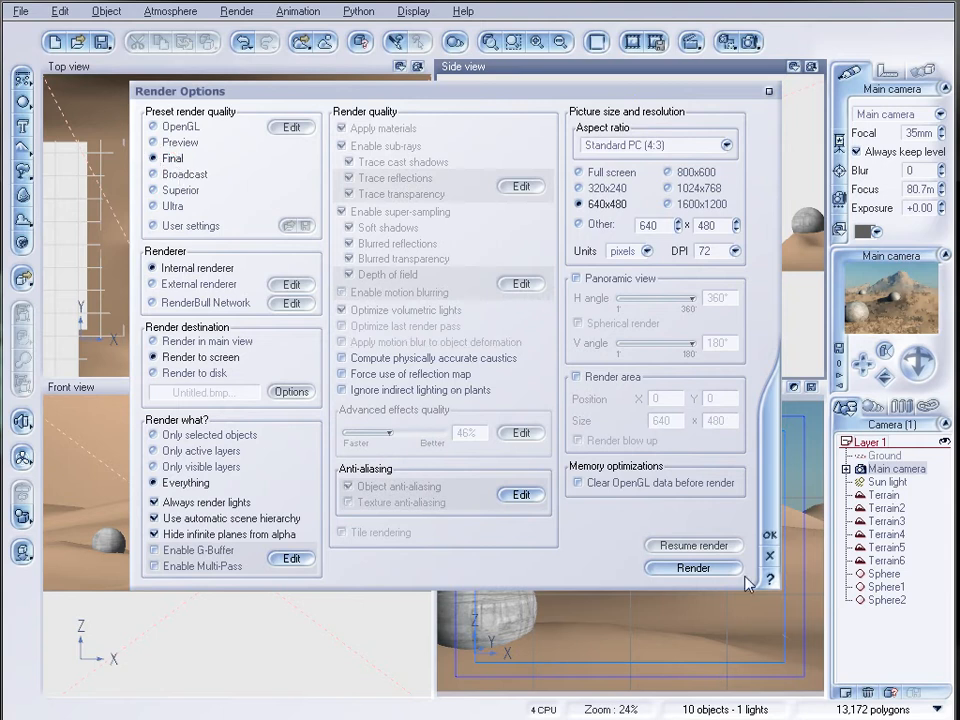
pyautogui.click(766, 535)
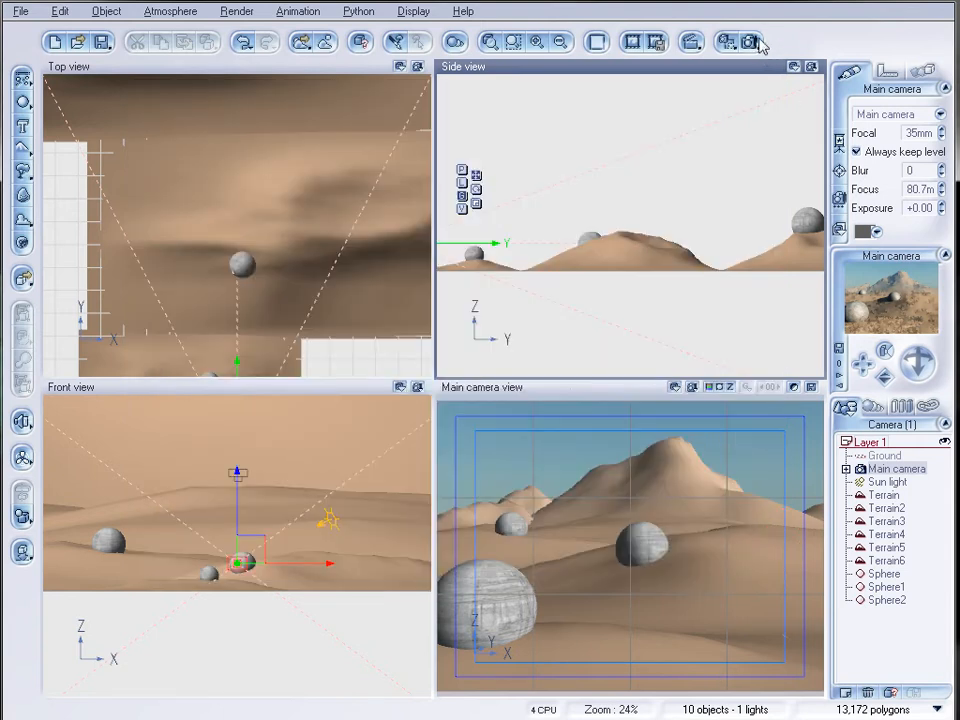
pyautogui.click(752, 42)
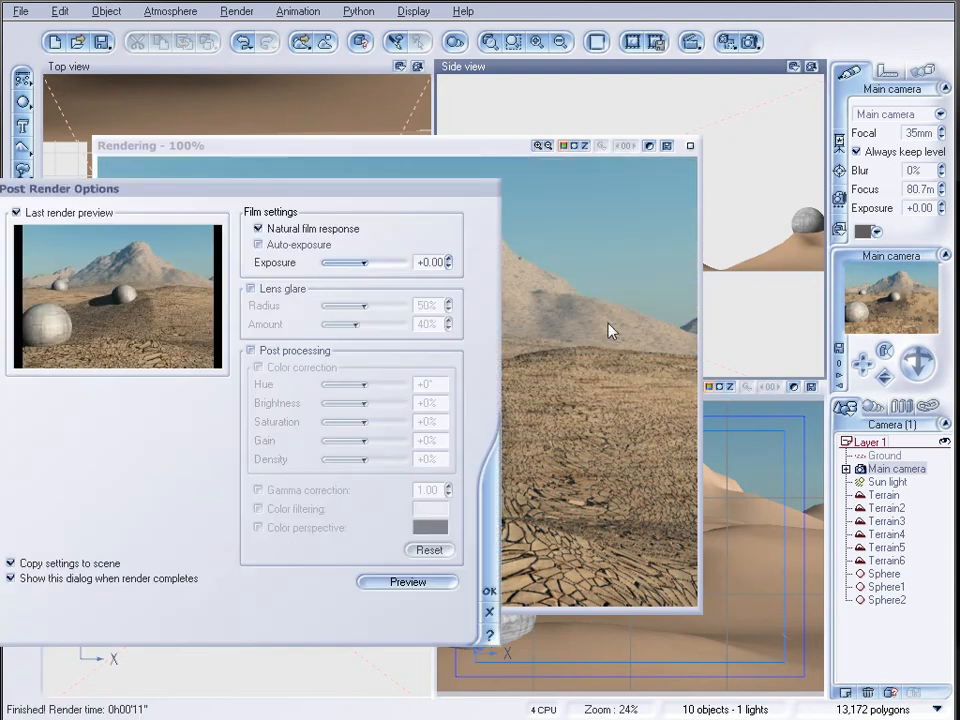
pyautogui.click(489, 591)
# Save the color render as img.jpg in the z-depth folder at 100% JPEG quality.
pyautogui.moveTo(359, 145); pyautogui.dragTo(418, 166)
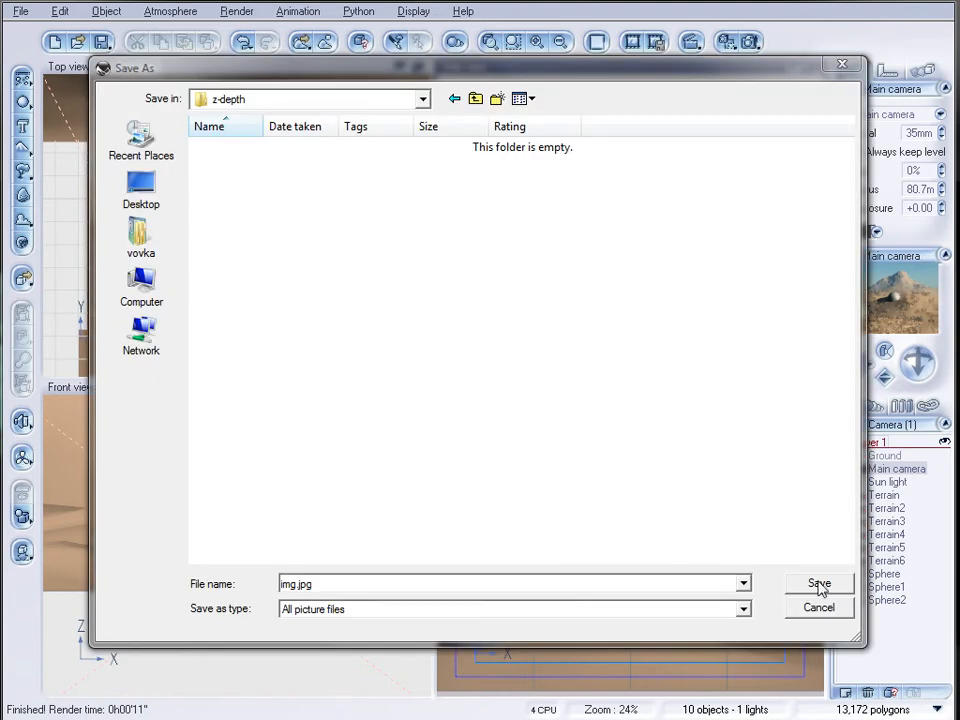
pyautogui.click(819, 585)
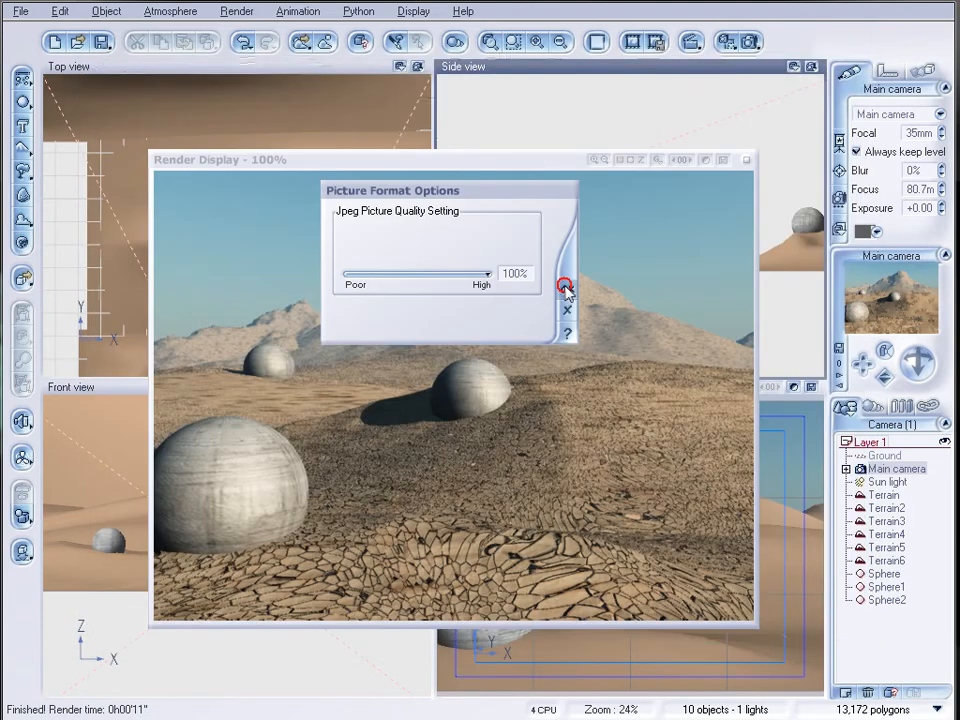
pyautogui.click(566, 289)
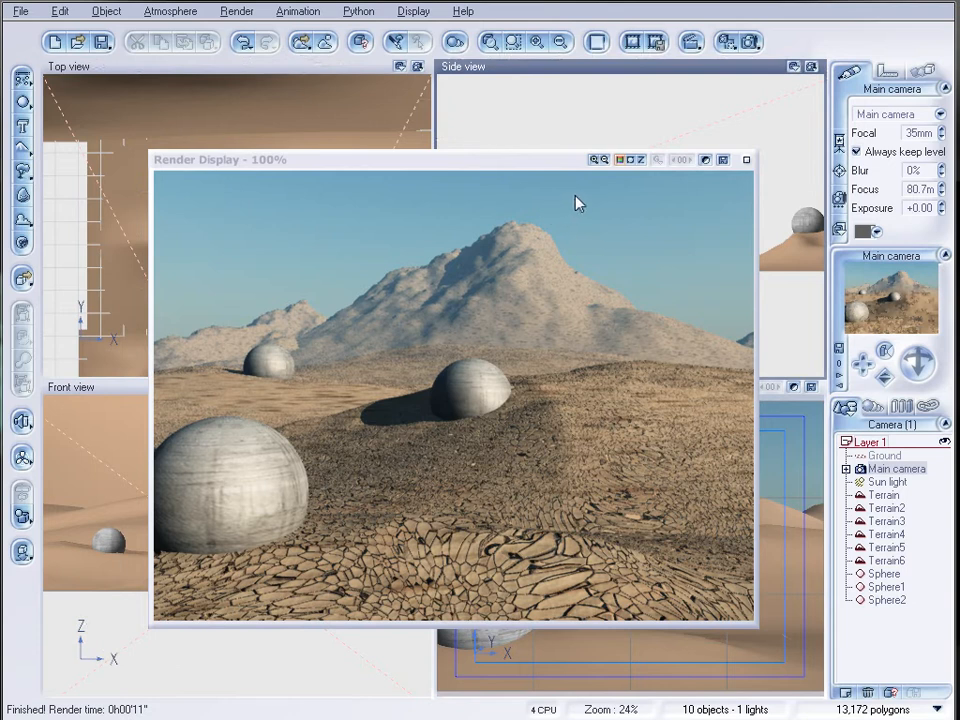
# Show the render's Z-depth channel, save it as img-z.jpg at 100% JPEG quality in the z-depth folder, and close the render display.
pyautogui.click(641, 160)
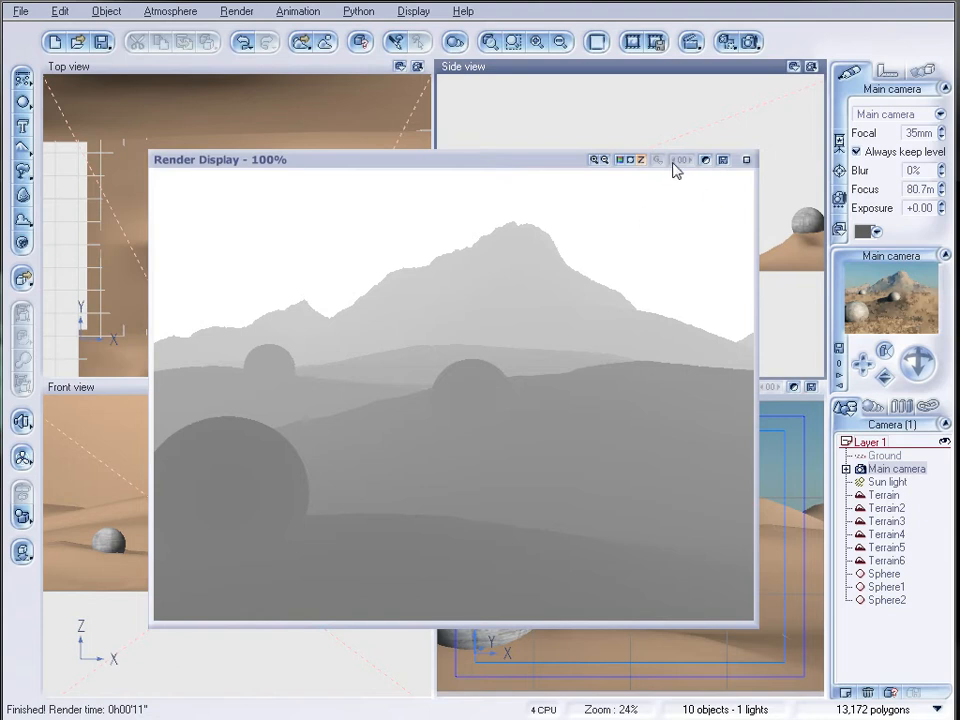
pyautogui.click(723, 160)
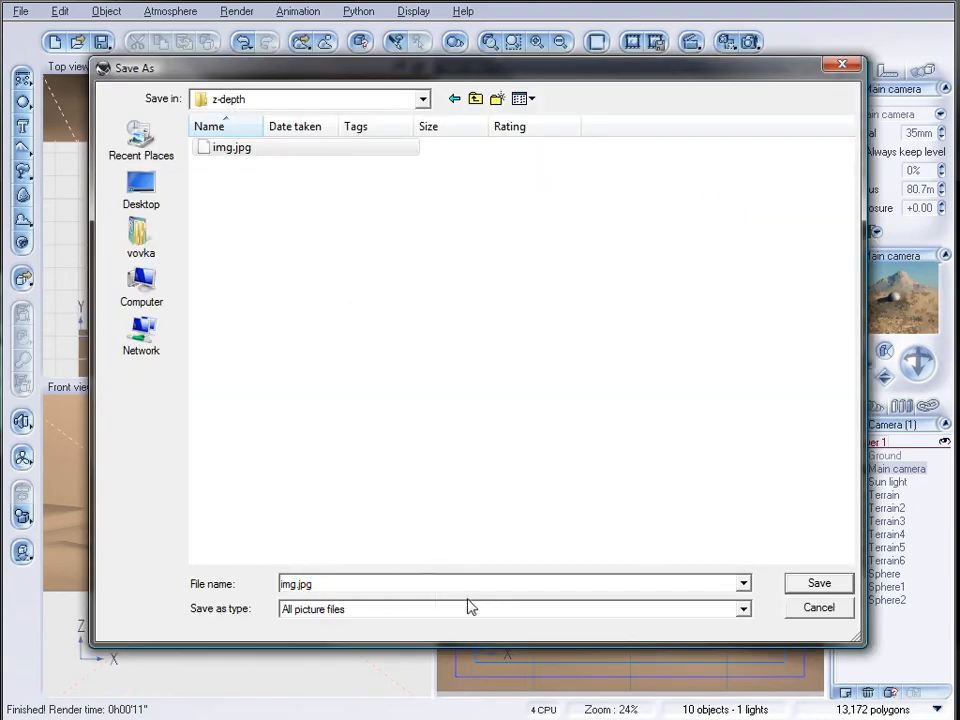
pyautogui.write('-')
pyautogui.click(818, 583)
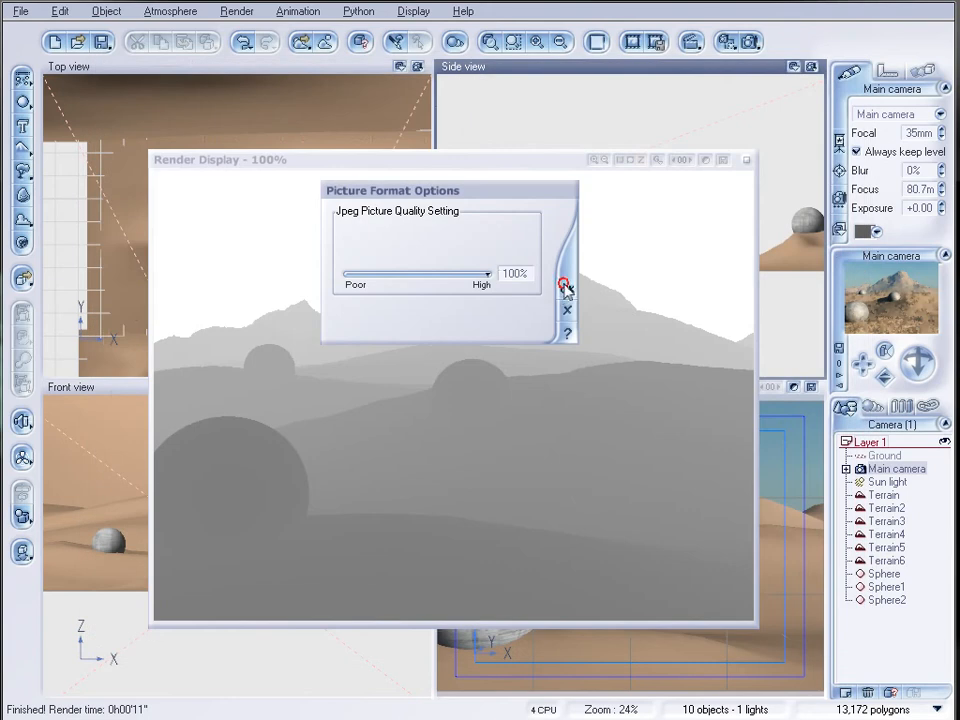
pyautogui.press('Return')
pyautogui.click(747, 160)
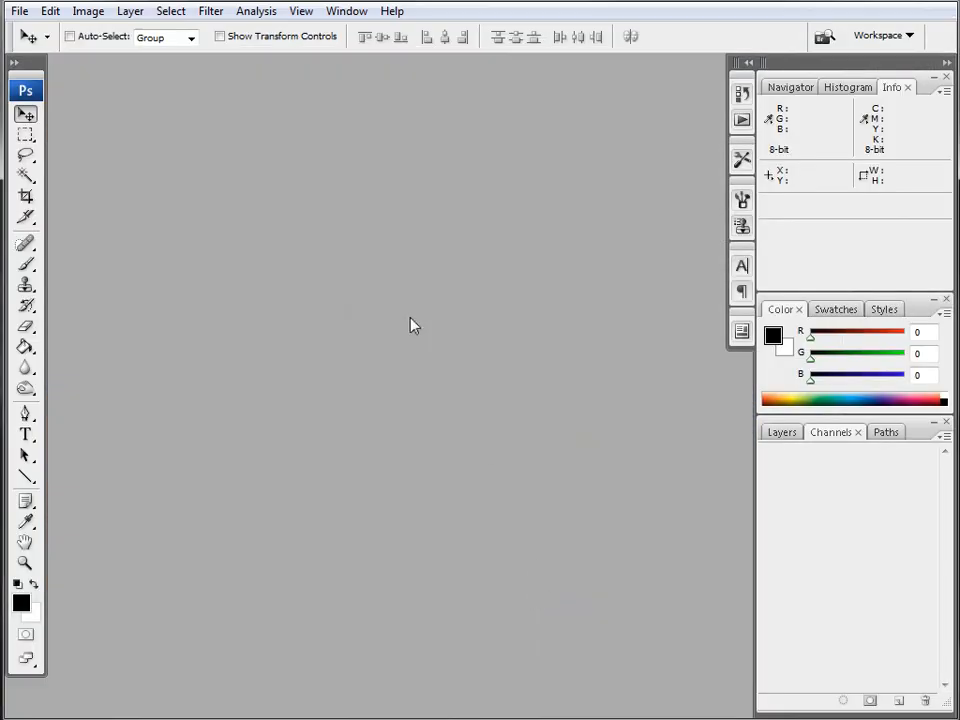
# Switch to Photoshop and open both img.jpg and img-z.jpg from the z-depth folder.
pyautogui.hotkey('ctrl', 'o')
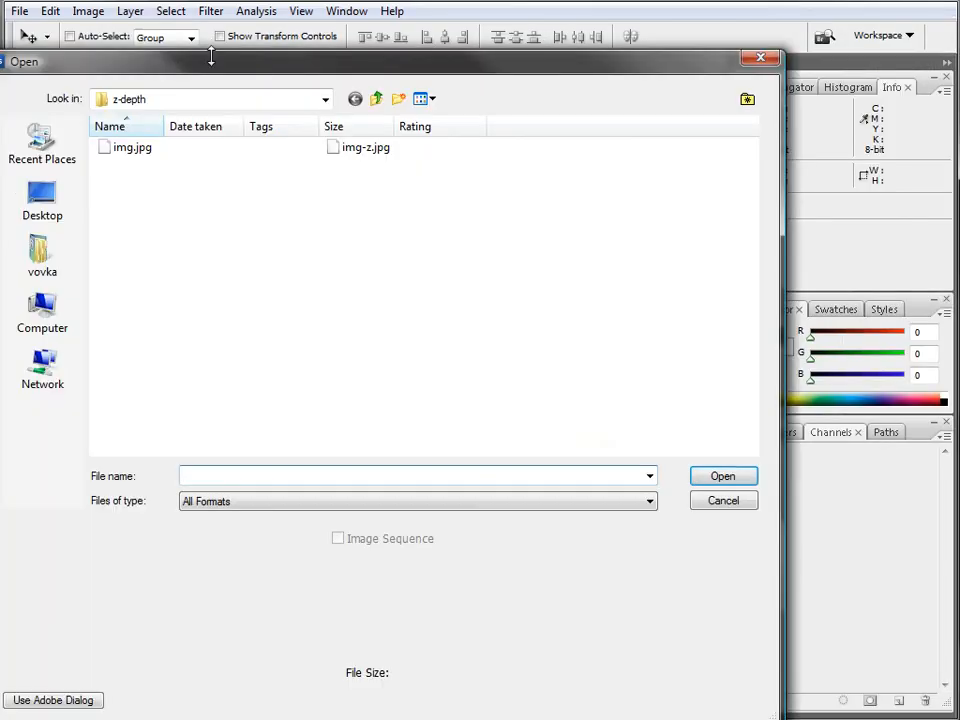
pyautogui.moveTo(211, 61); pyautogui.dragTo(257, 52)
pyautogui.keyDown('ctrl'); pyautogui.click(414, 148); pyautogui.keyUp('ctrl')
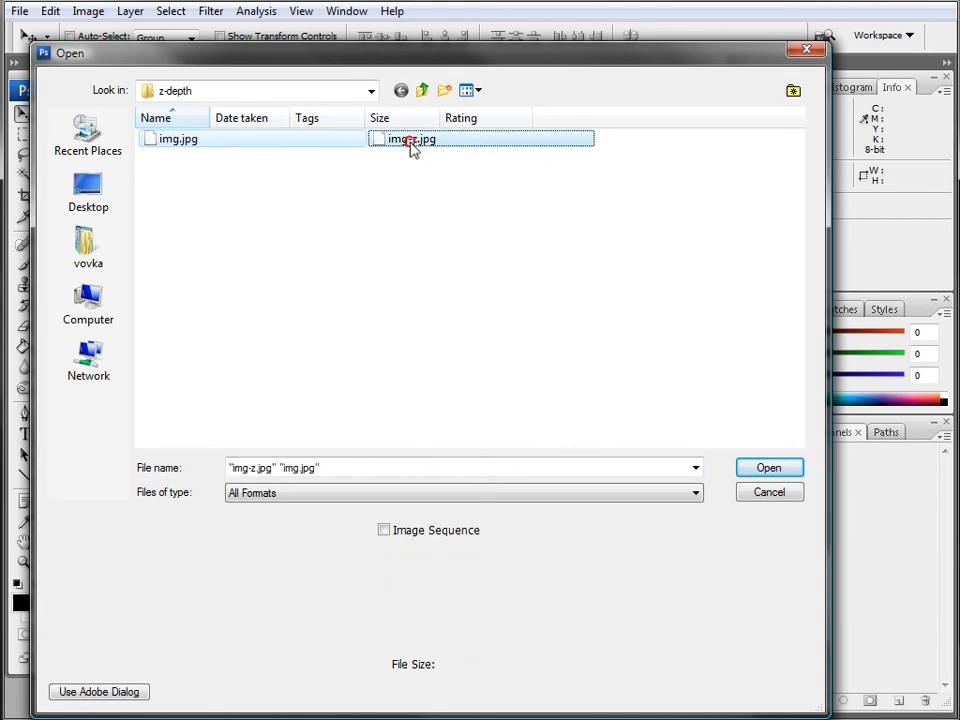
pyautogui.click(788, 468)
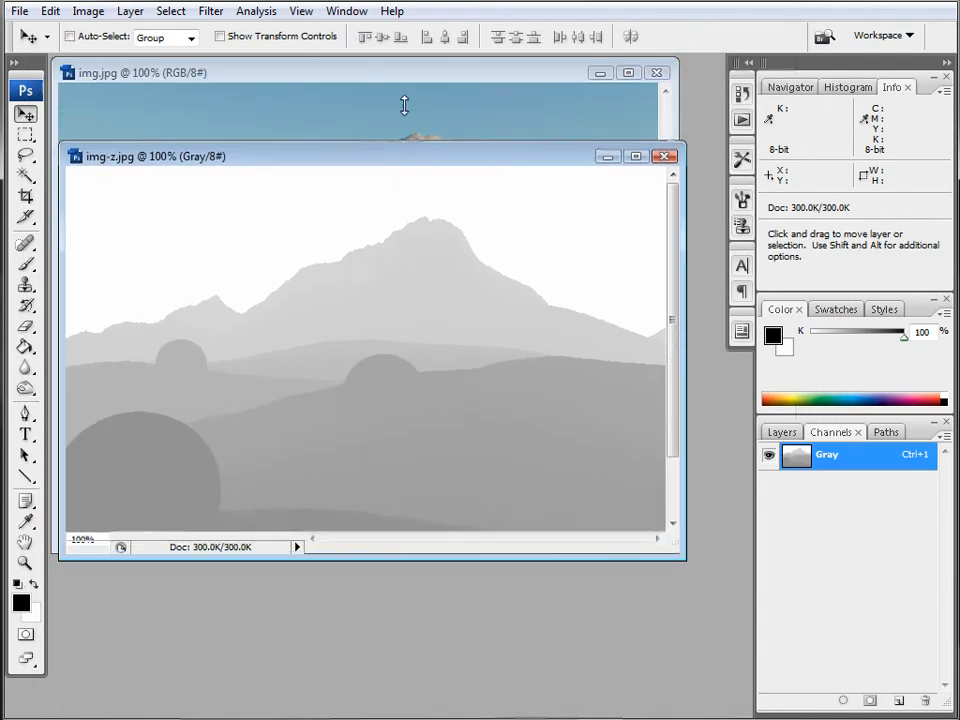
# Enlarge the img-z.jpg window to fit the whole depth image and place it slightly below the img.jpg title bar.
pyautogui.moveTo(404, 105); pyautogui.dragTo(407, 58)
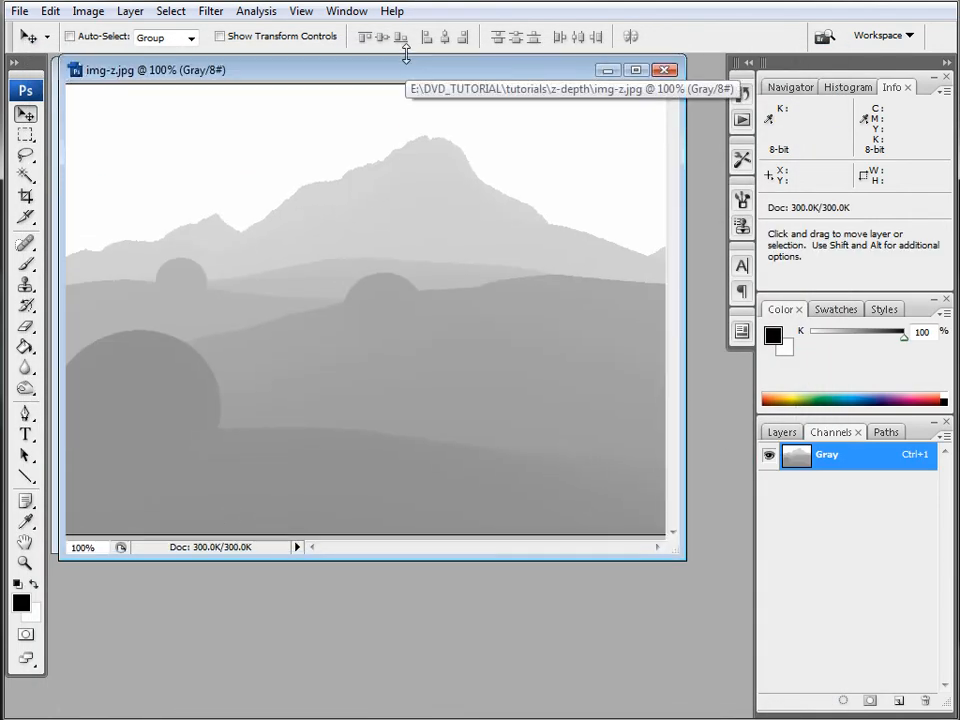
pyautogui.moveTo(671, 551); pyautogui.dragTo(717, 607)
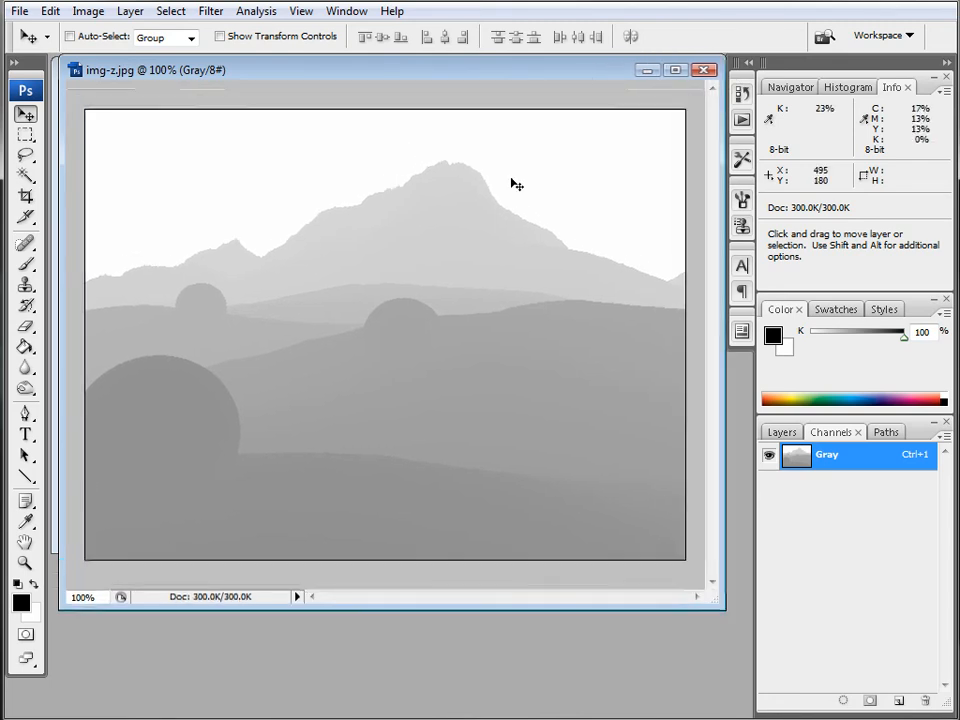
pyautogui.moveTo(456, 75); pyautogui.dragTo(475, 100)
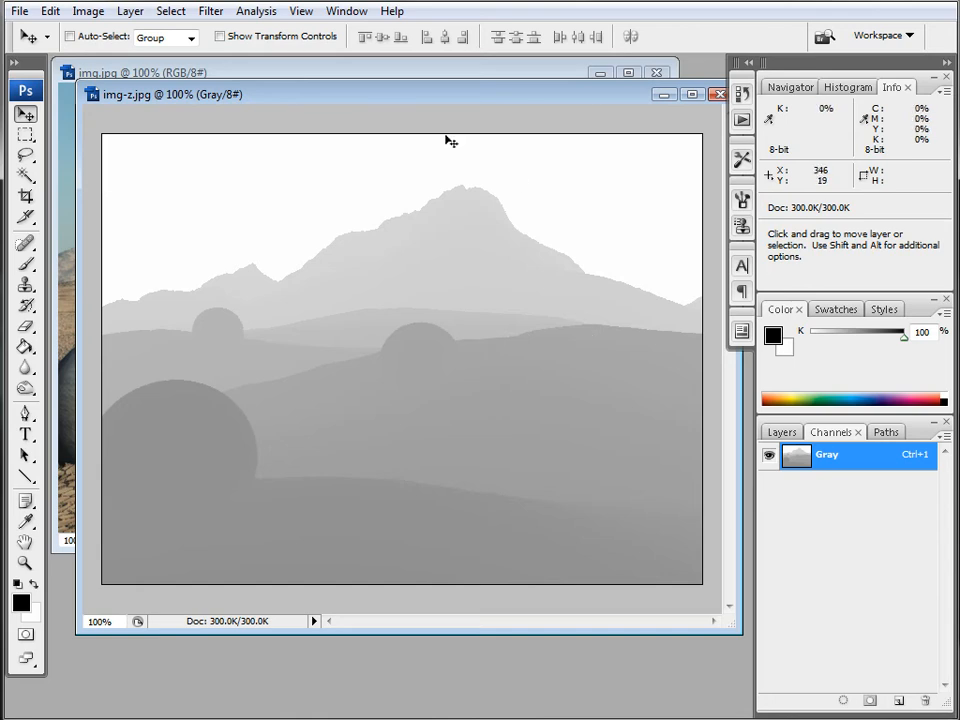
pyautogui.moveTo(457, 92); pyautogui.dragTo(446, 106)
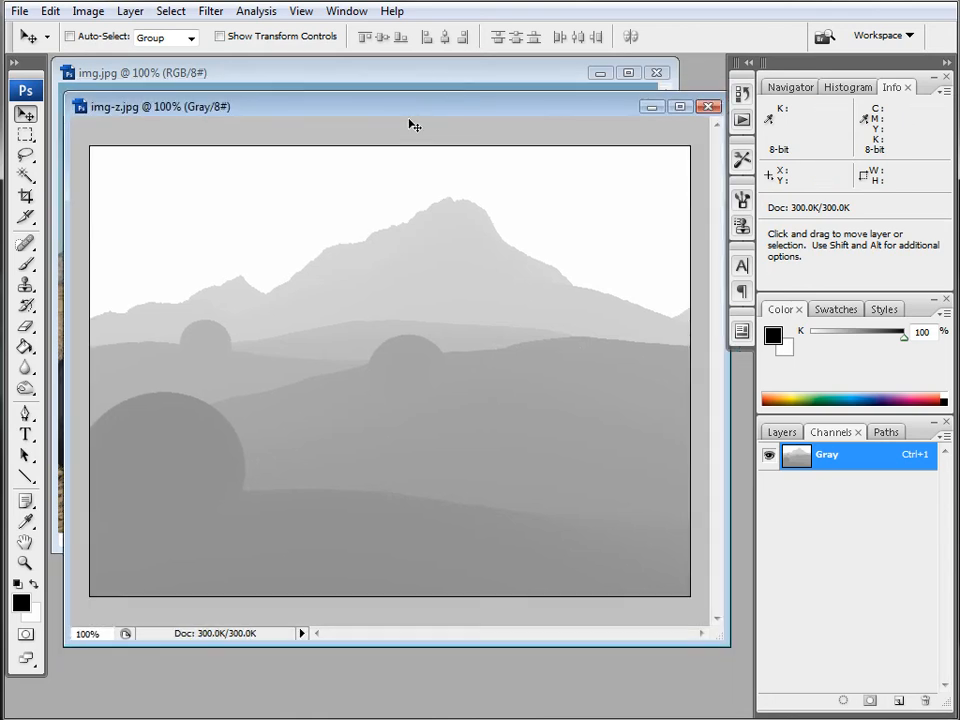
pyautogui.hotkey('ctrl', 'a')
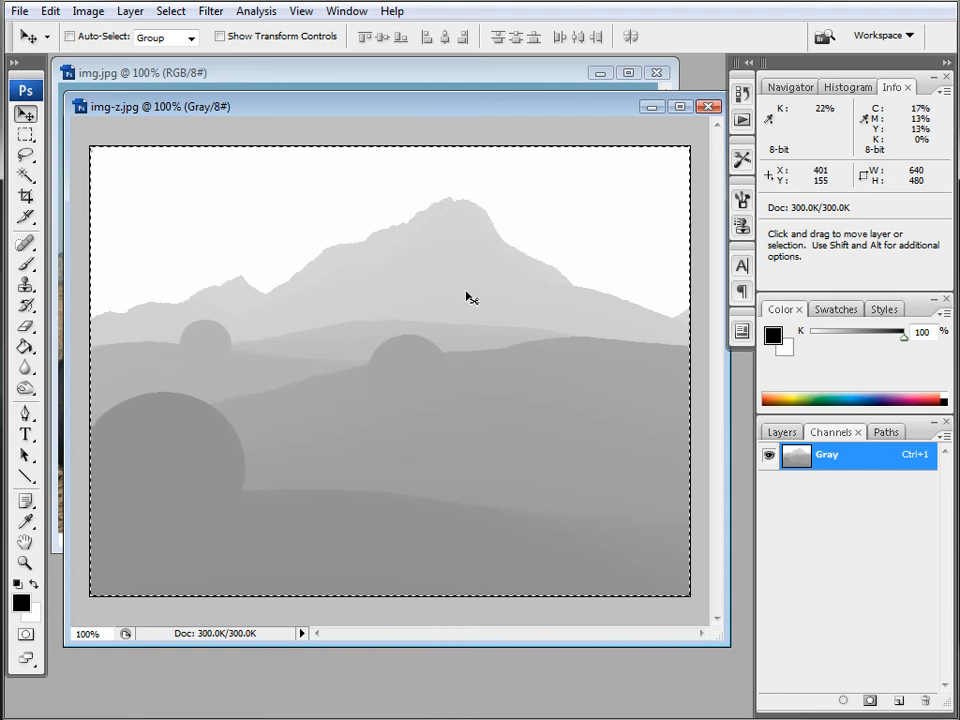
pyautogui.click(26, 135)
pyautogui.click(68, 131)
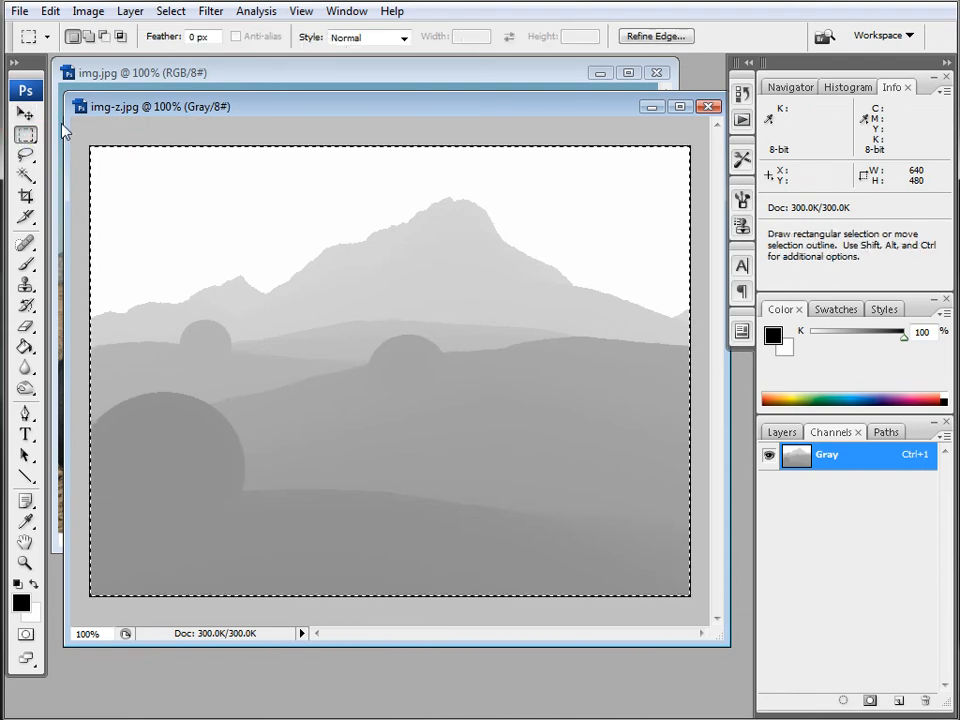
pyautogui.moveTo(61, 124); pyautogui.dragTo(584, 491)
pyautogui.click(491, 304)
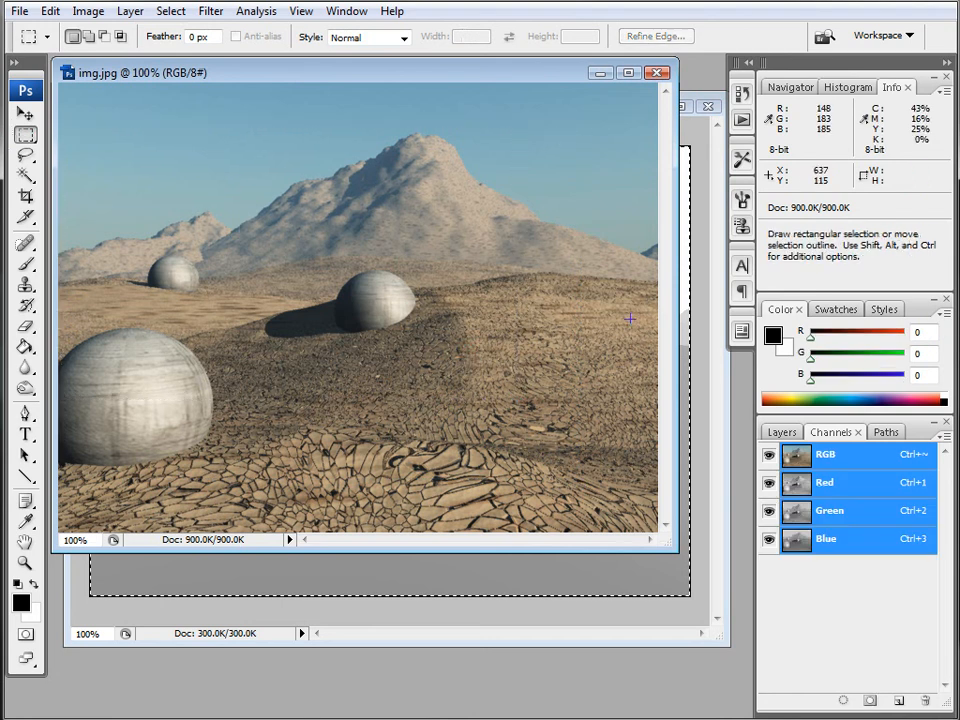
pyautogui.click(656, 630)
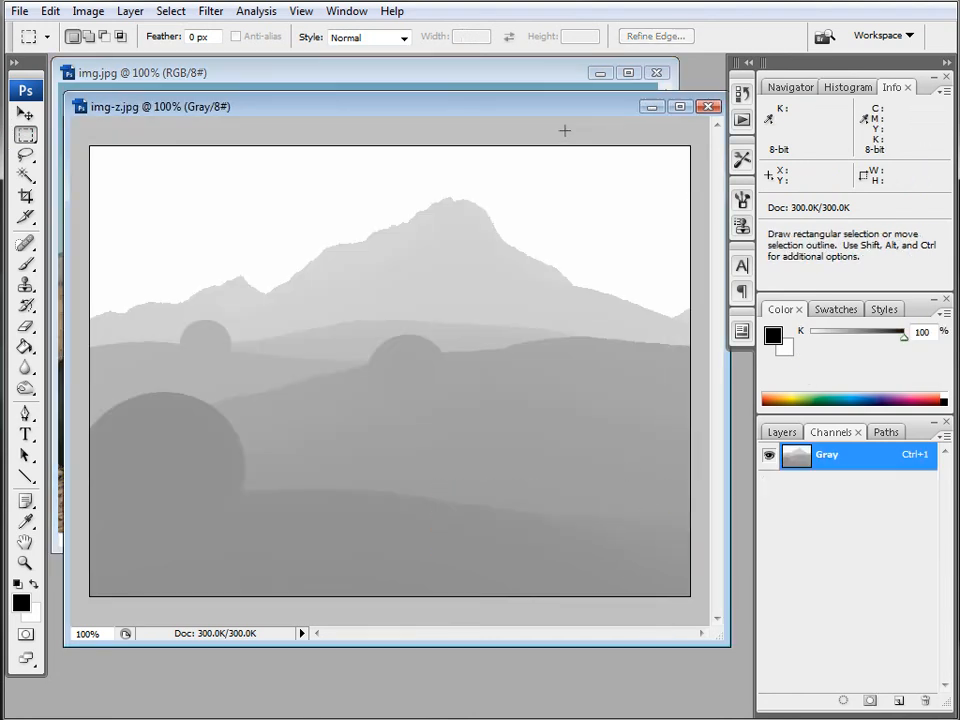
# Show the layers list and bring the img.jpg window in front of the depth image.
pyautogui.click(782, 432)
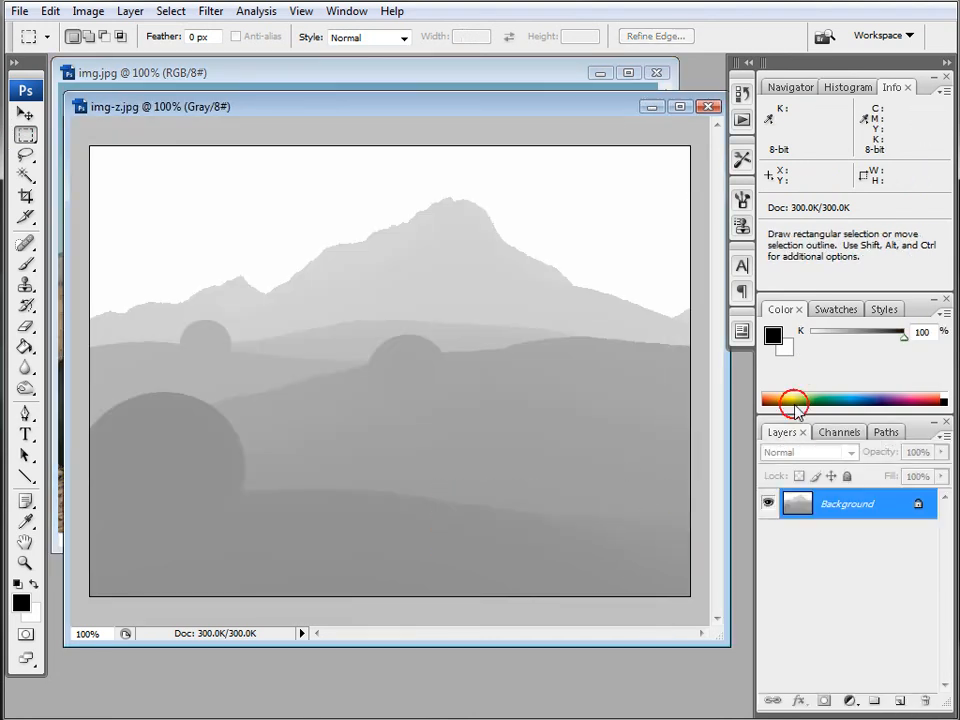
pyautogui.click(503, 75)
pyautogui.moveTo(461, 79); pyautogui.dragTo(488, 101)
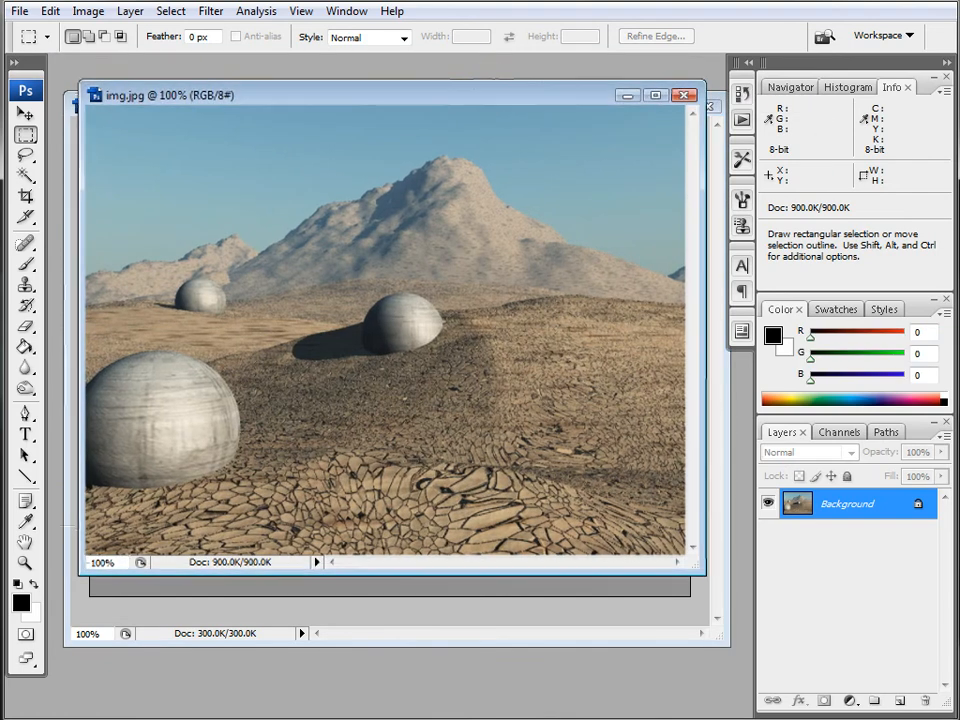
# Enlarge and reposition the img.jpg window to fit the whole image, and add a new alpha channel named Z-Depth.
pyautogui.moveTo(693, 570); pyautogui.dragTo(700, 643)
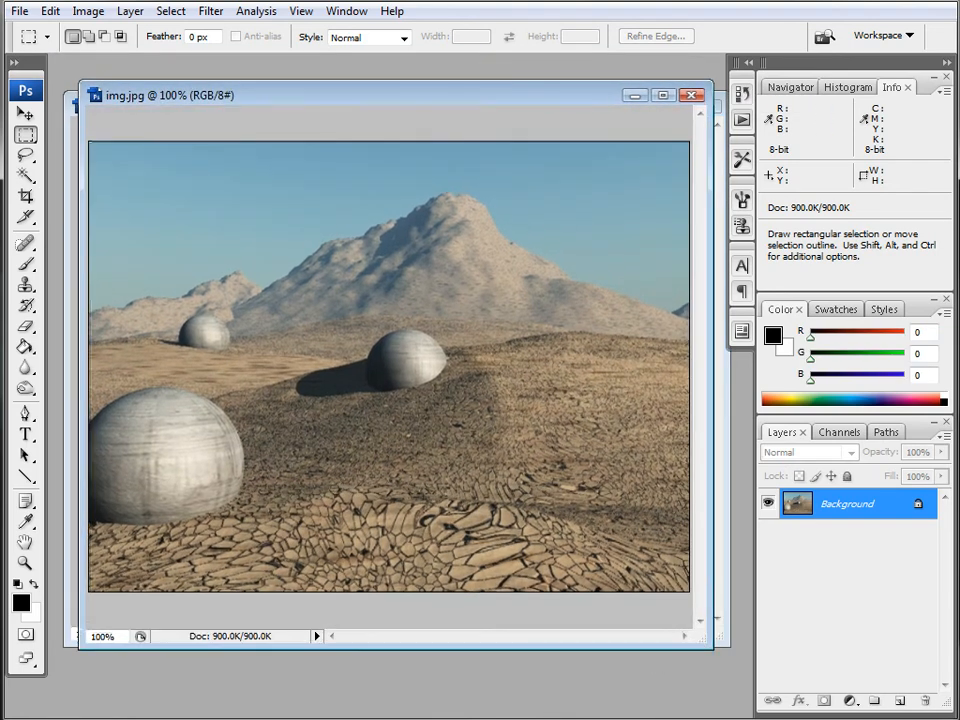
pyautogui.moveTo(484, 94); pyautogui.dragTo(461, 71)
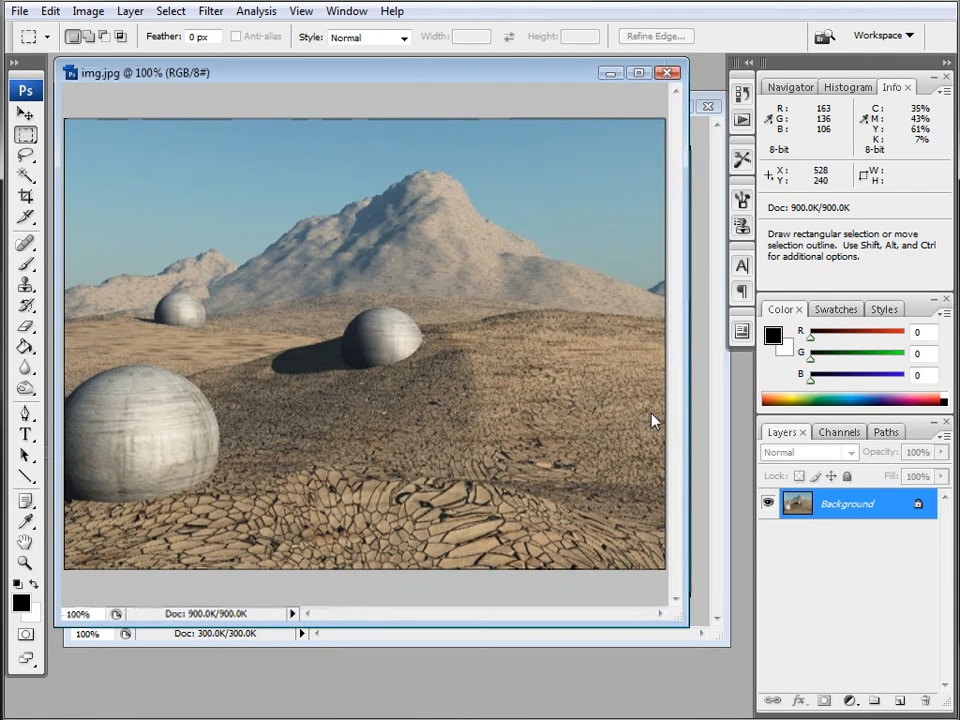
pyautogui.click(831, 438)
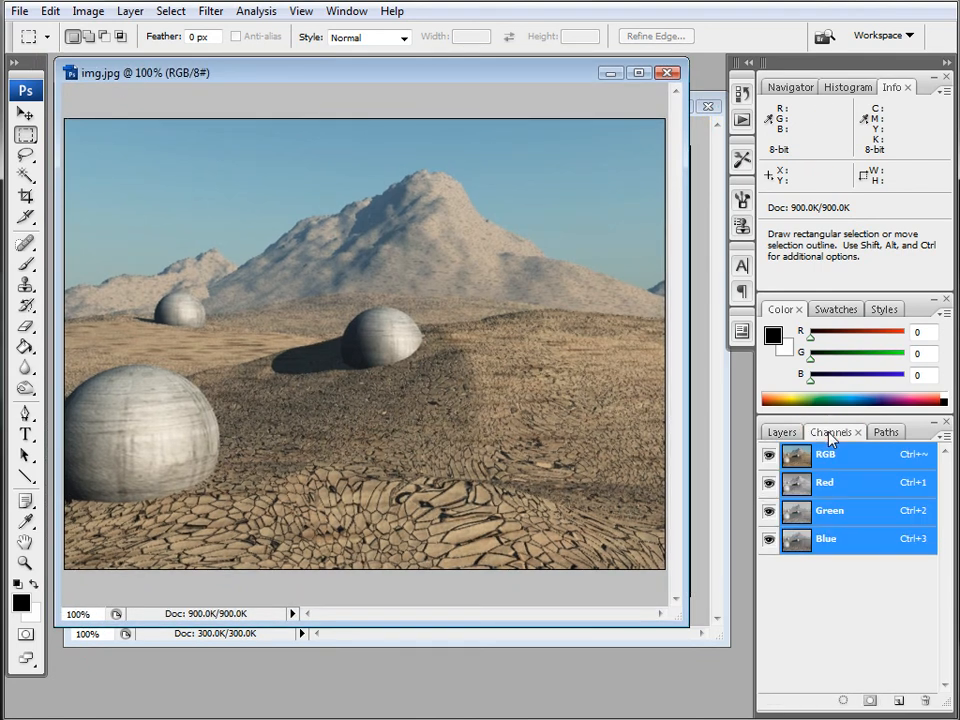
pyautogui.click(899, 701)
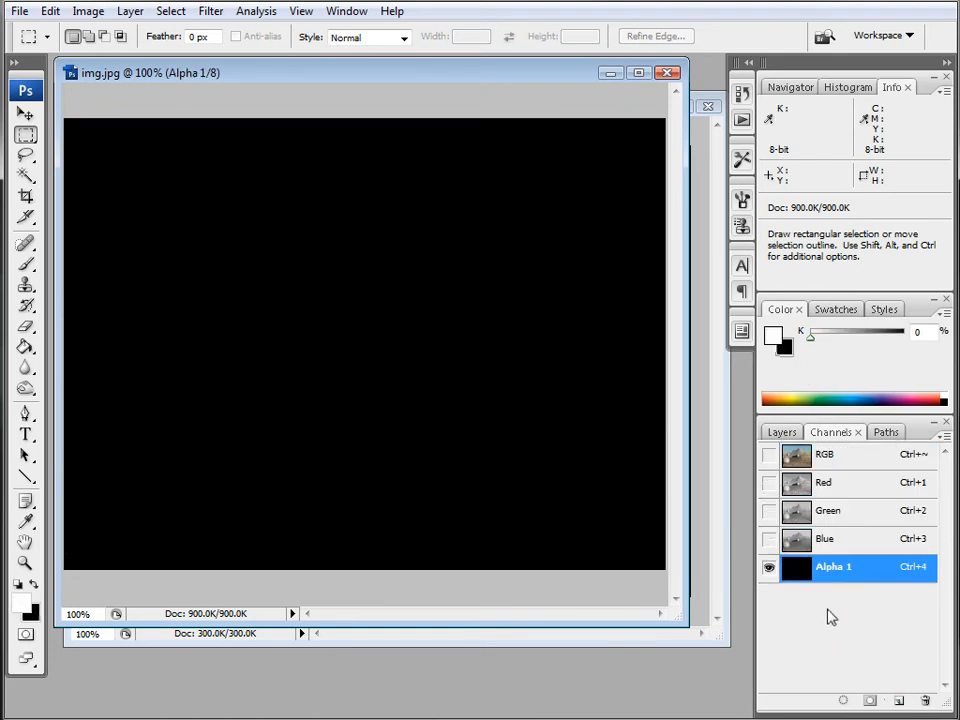
pyautogui.click(847, 568)
pyautogui.doubleClick(847, 570)
pyautogui.click(857, 567)
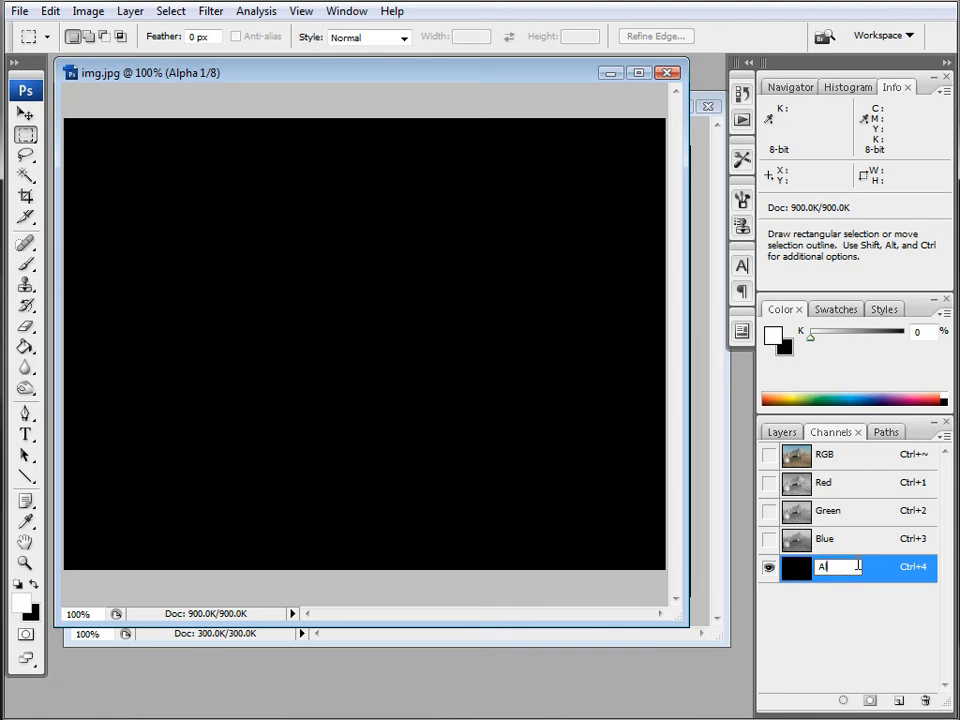
pyautogui.write('Z-Depth')
pyautogui.press('Return')
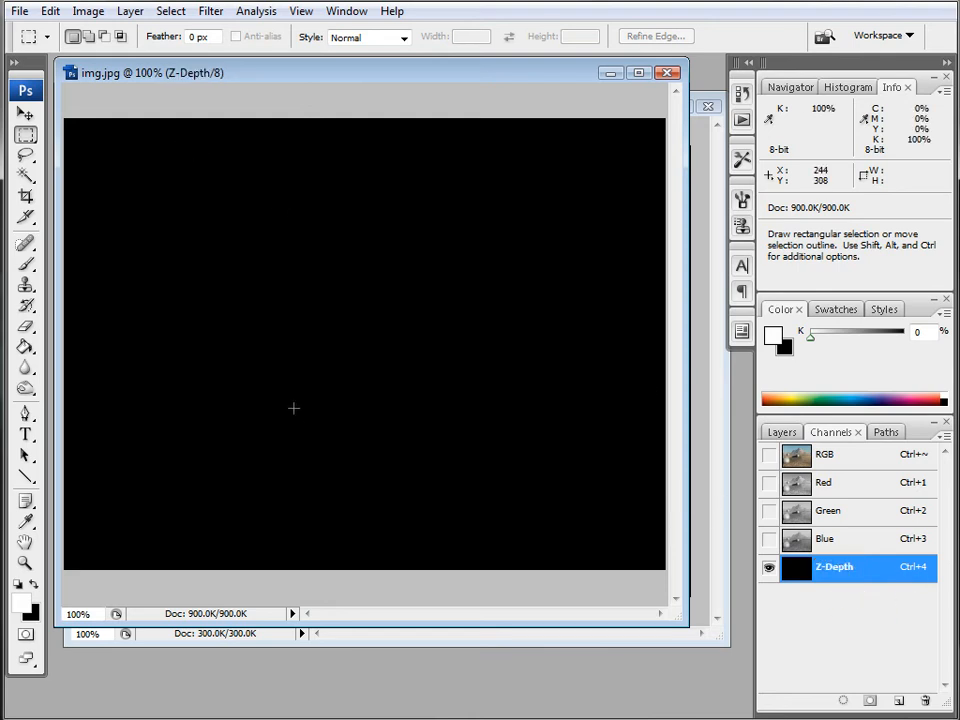
# Paste the copied depth image into the Z-Depth channel, deselect it, and display the RGB channels instead of Z-Depth.
pyautogui.hotkey('ctrl', 'v')
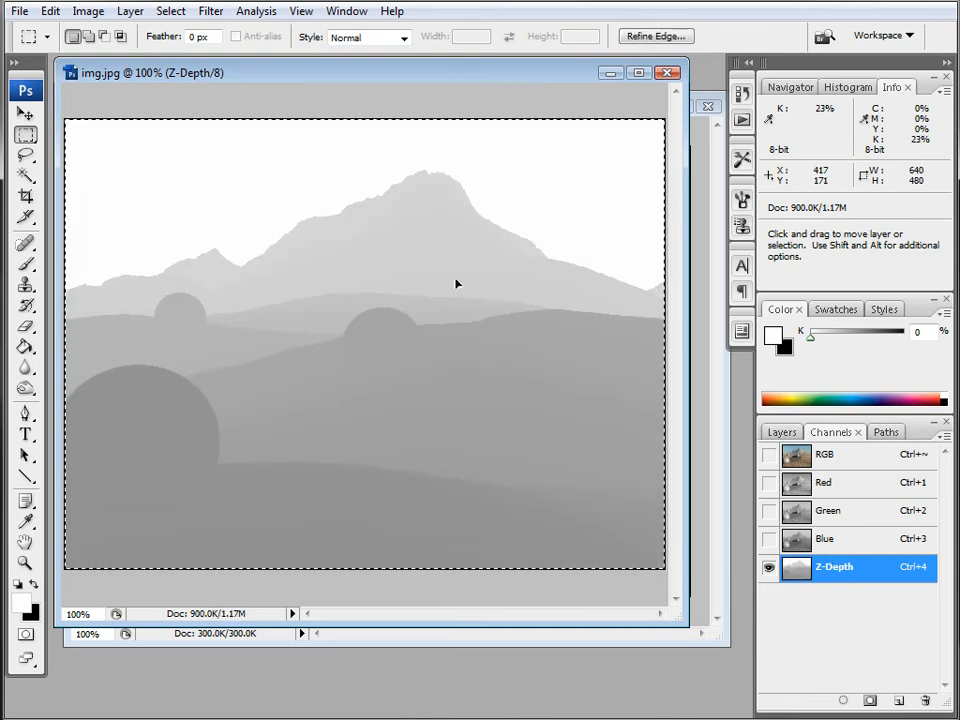
pyautogui.hotkey('ctrl', 'd')
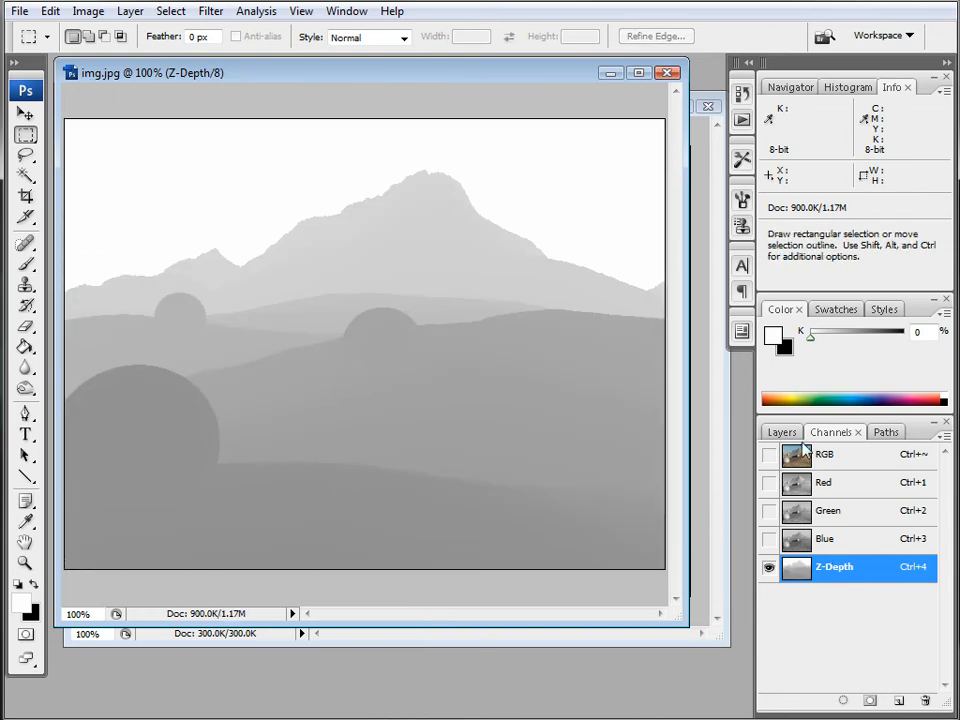
pyautogui.click(768, 454)
pyautogui.click(768, 567)
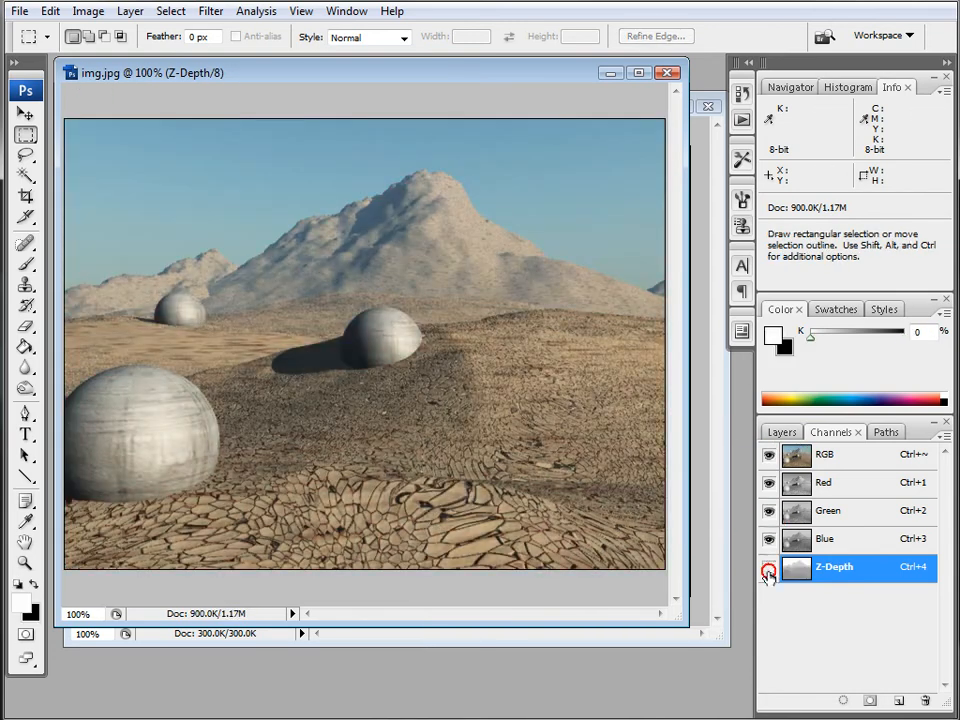
# Make the Background layer active, check the channel selection, and return to the layers list.
pyautogui.click(779, 432)
pyautogui.click(847, 510)
pyautogui.click(831, 432)
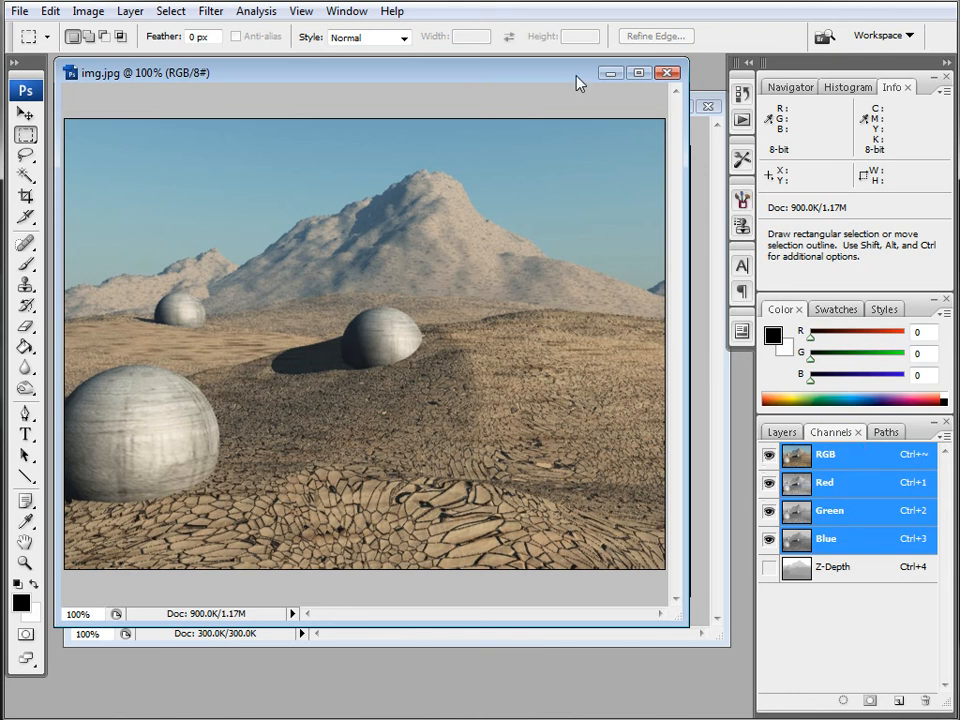
pyautogui.click(778, 432)
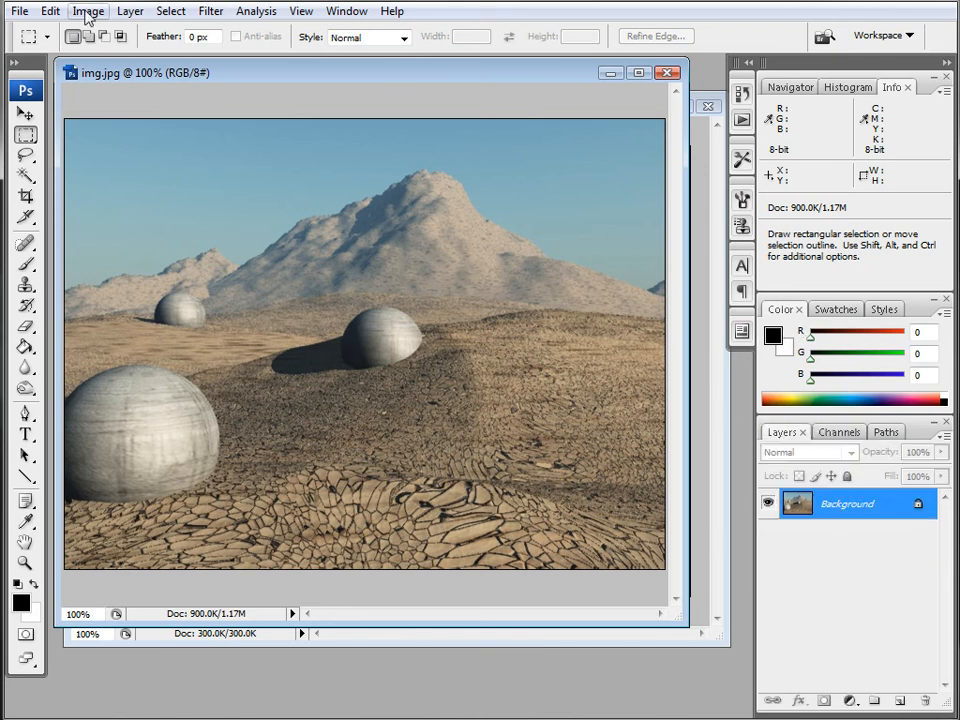
# Start the Lens Blur filter on the Background layer, with Z-Depth as the depth map source.
pyautogui.click(211, 12)
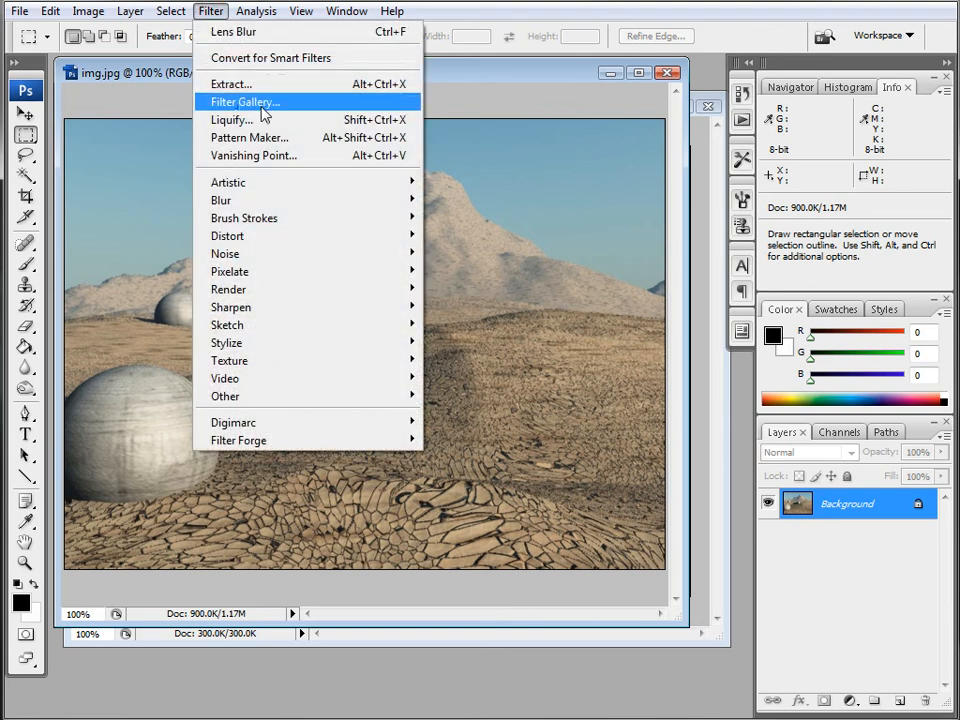
pyautogui.moveTo(274, 208)
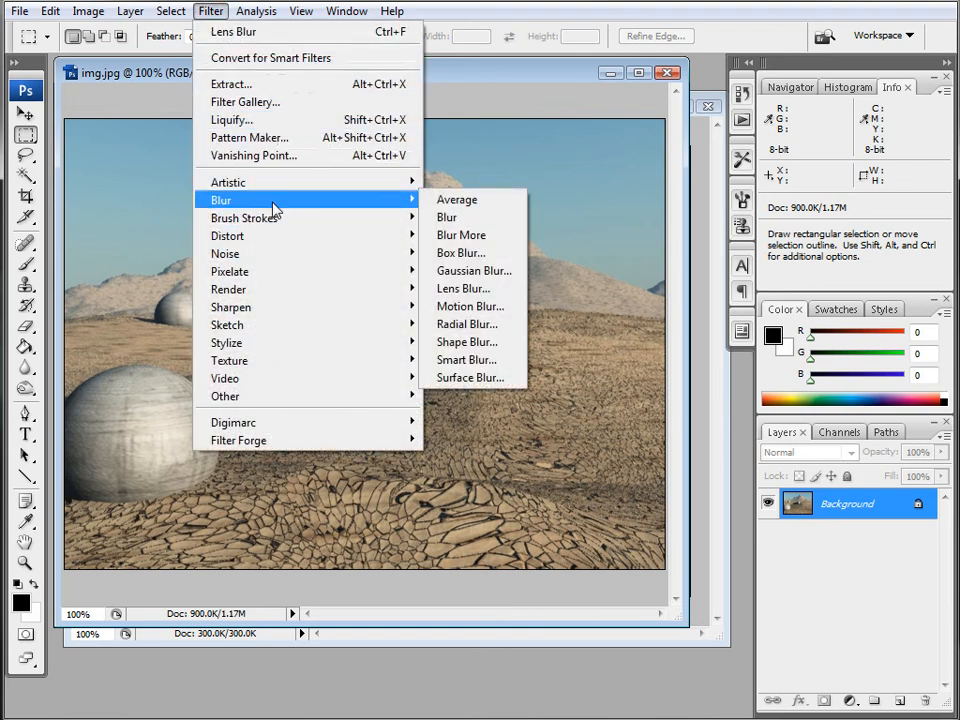
pyautogui.click(466, 288)
pyautogui.moveTo(893, 680); pyautogui.dragTo(871, 671)
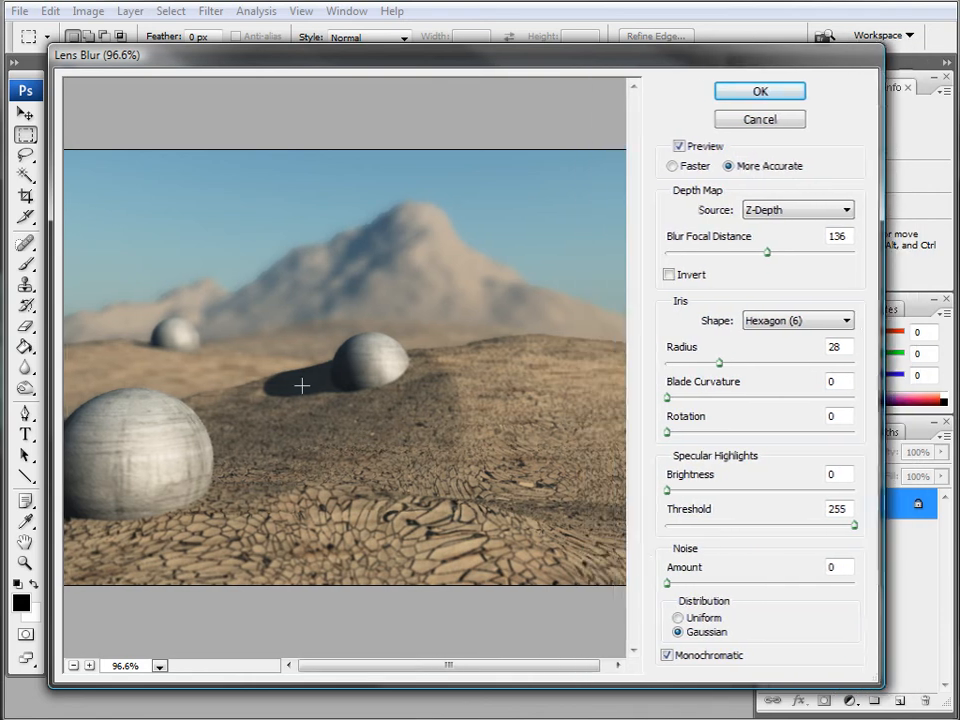
pyautogui.click(825, 208)
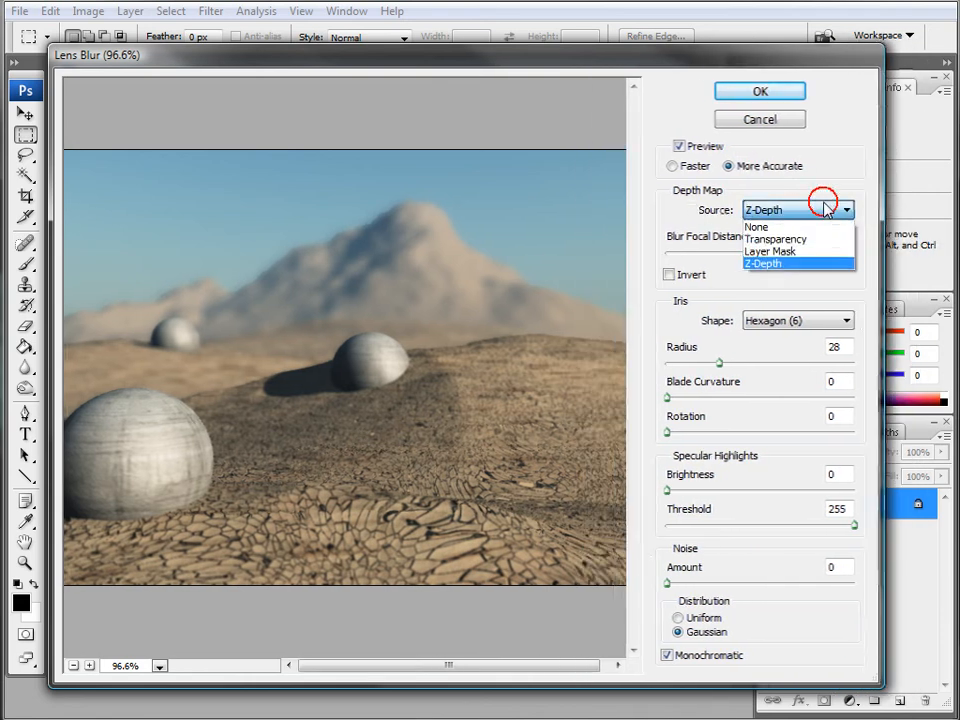
pyautogui.click(784, 265)
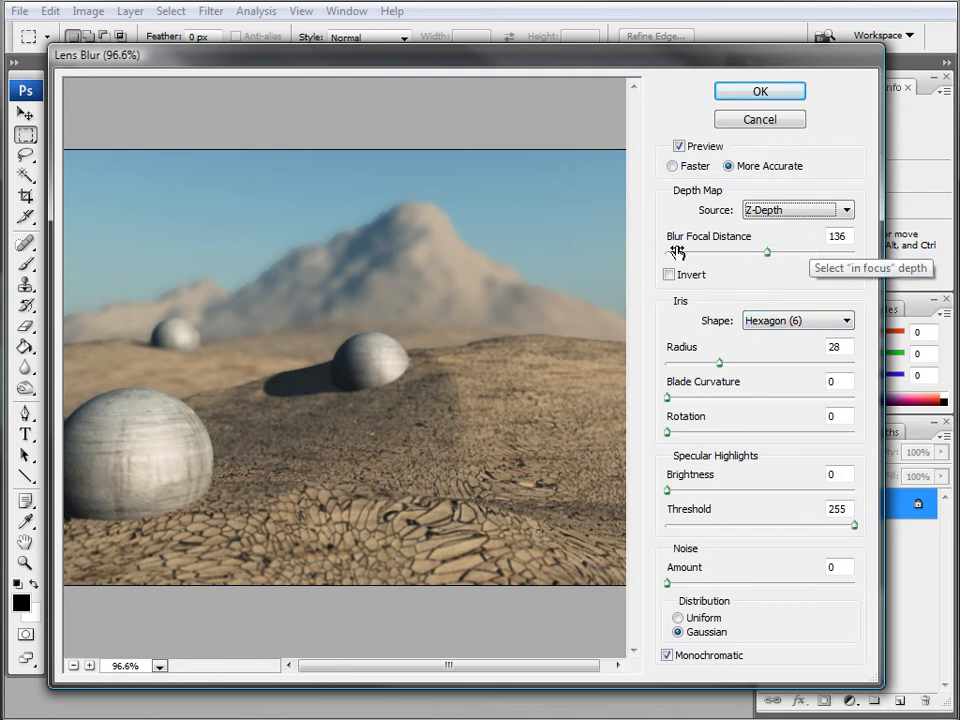
# Try blur focal distances of 73 and 92, and set the value to 124 to focus on the foreground.
pyautogui.moveTo(768, 252); pyautogui.dragTo(718, 258)
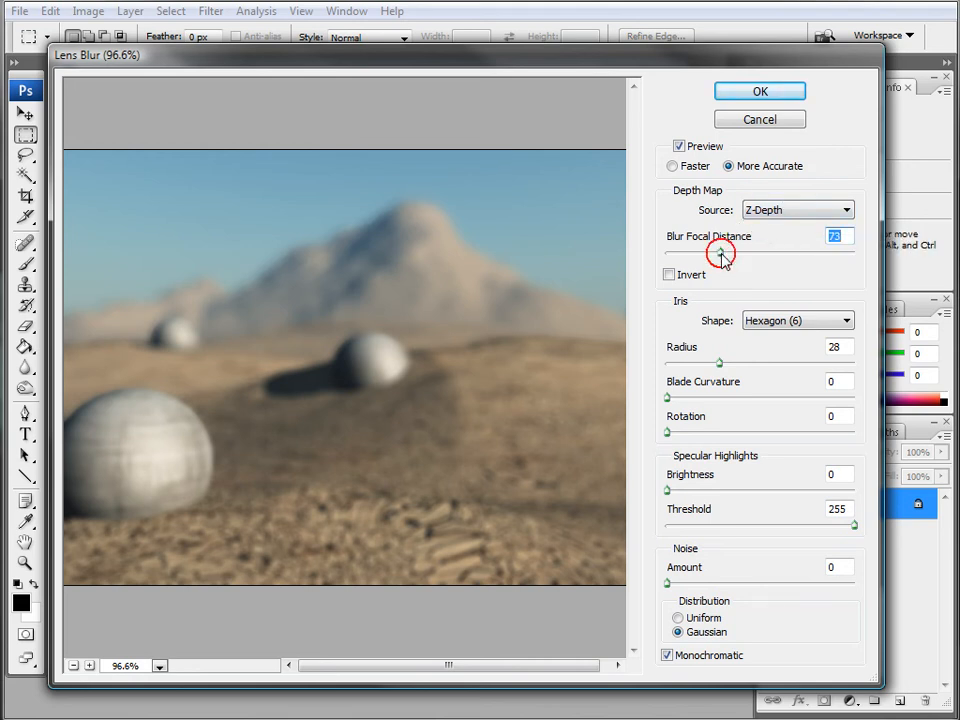
pyautogui.moveTo(722, 252); pyautogui.dragTo(728, 253)
pyautogui.moveTo(727, 254); pyautogui.dragTo(733, 253)
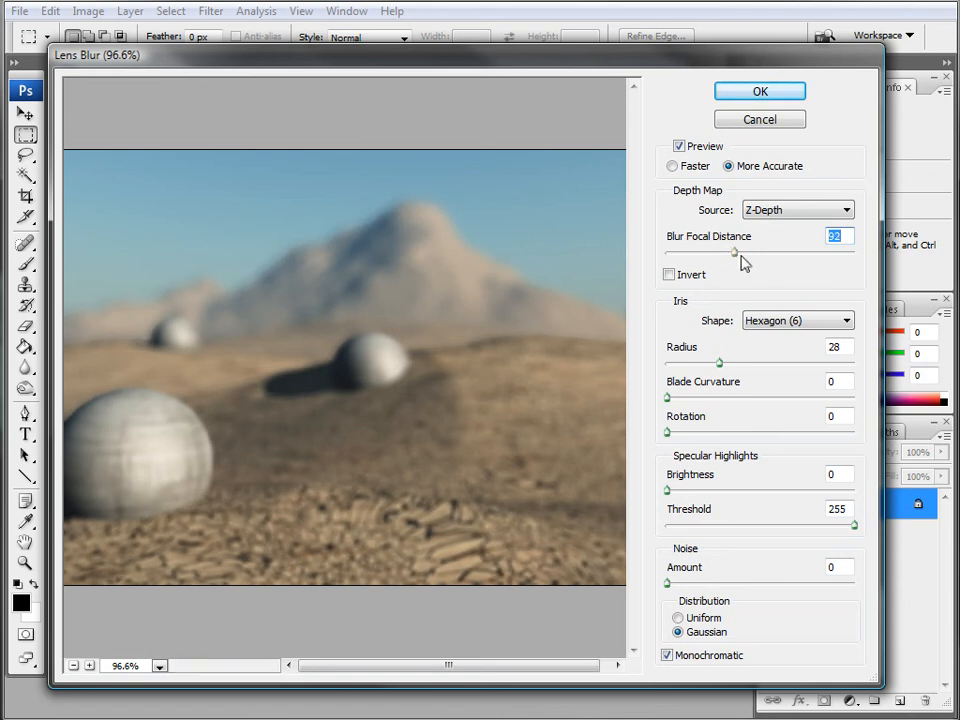
pyautogui.moveTo(736, 254); pyautogui.dragTo(761, 257)
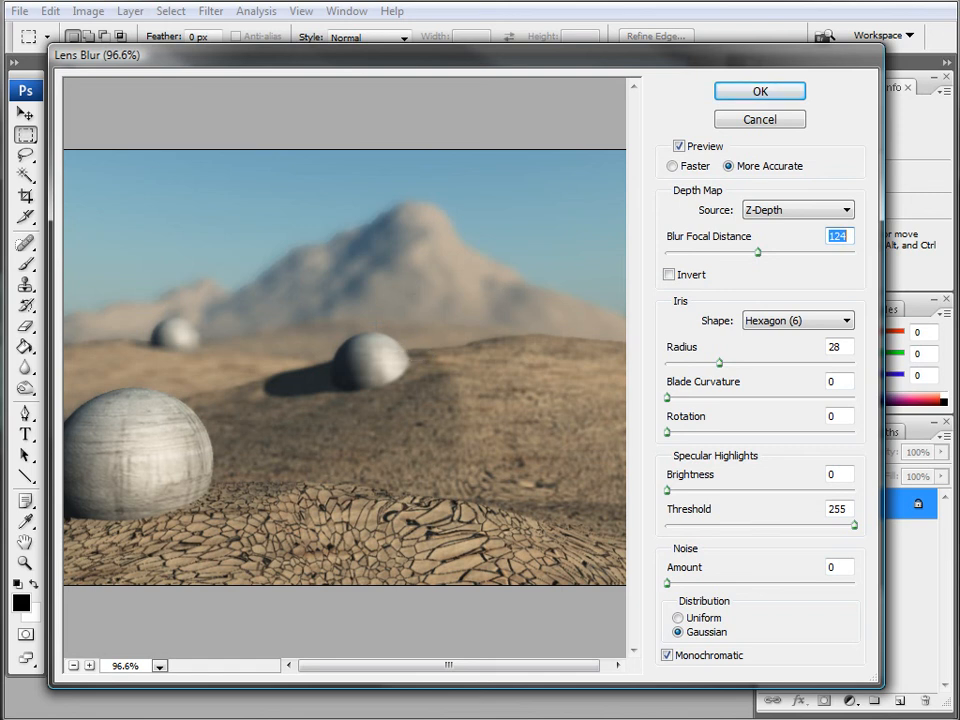
# Keep the iris shape as Hexagon (6) and set the iris radius to 62 for a stronger blur.
pyautogui.click(846, 320)
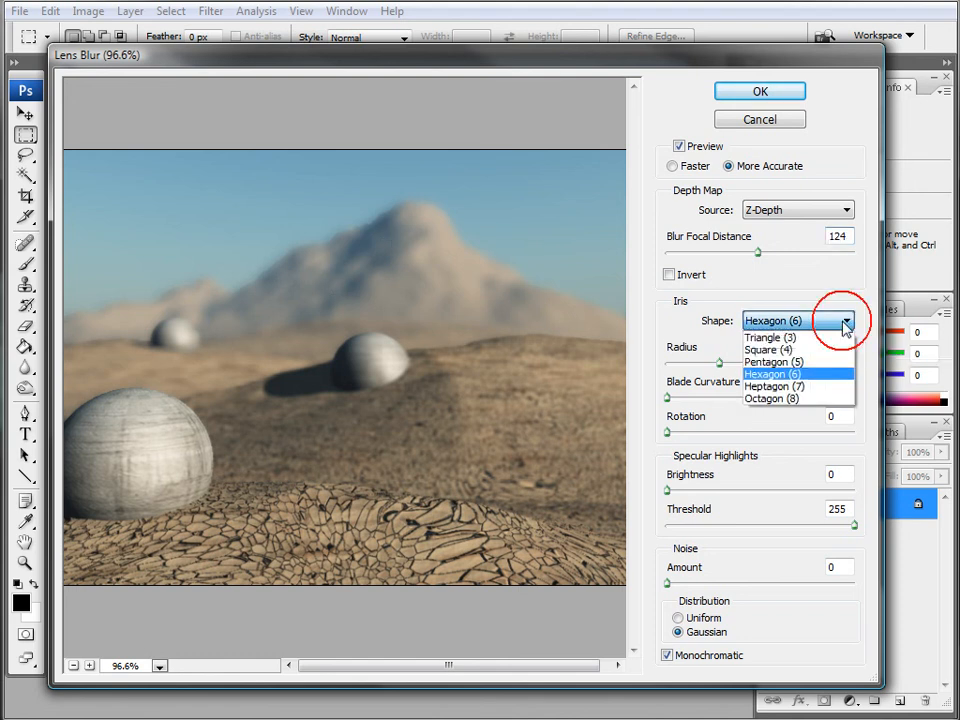
pyautogui.click(779, 374)
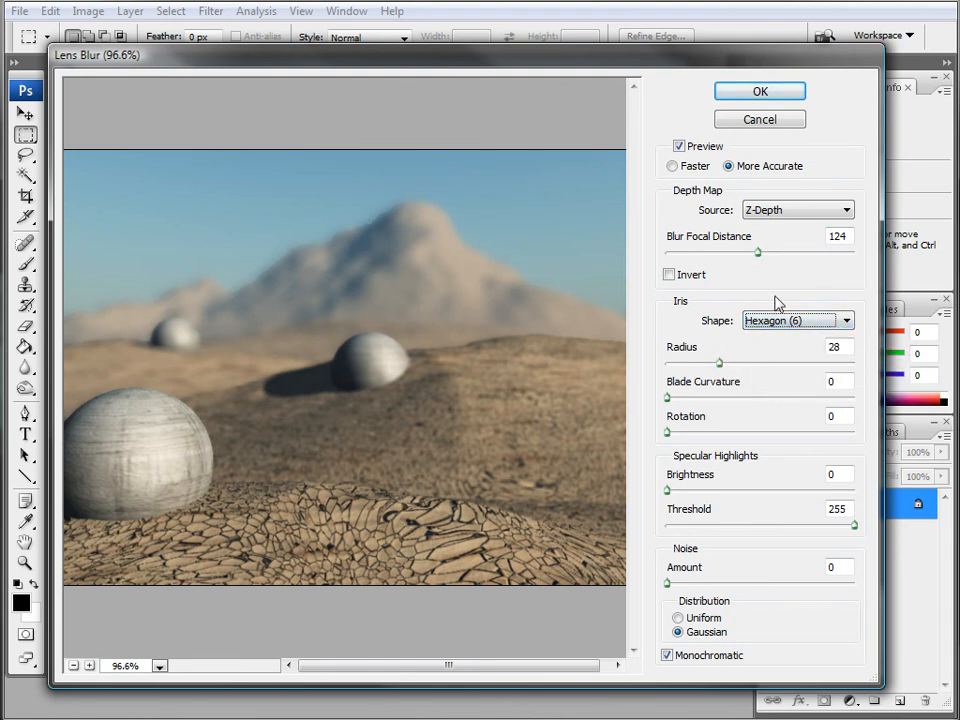
pyautogui.moveTo(718, 365); pyautogui.dragTo(790, 367)
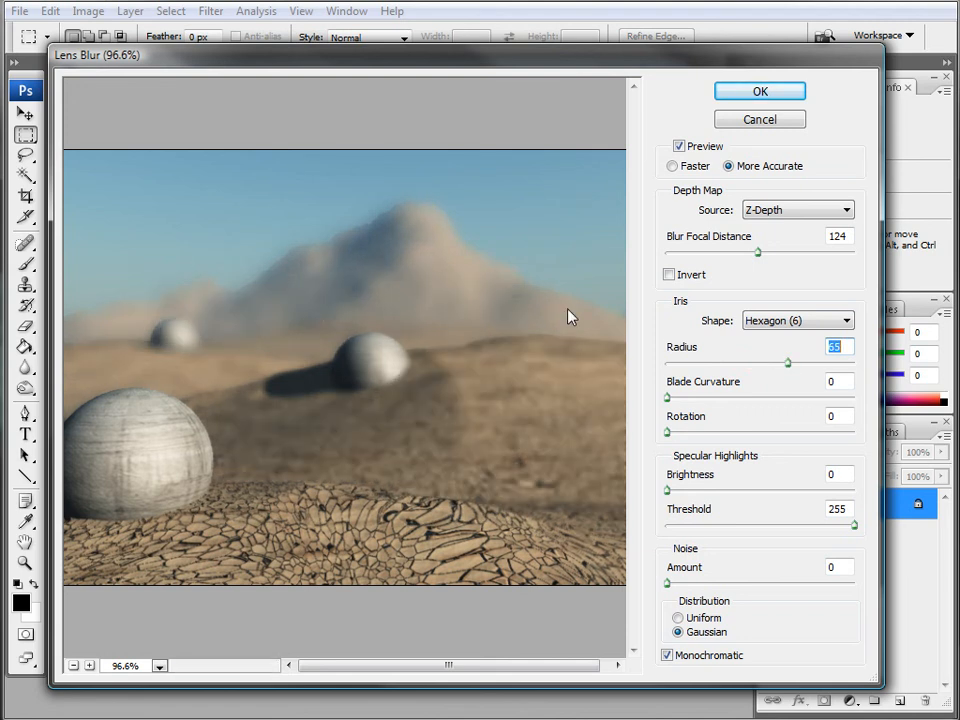
pyautogui.click(788, 367)
pyautogui.moveTo(790, 368); pyautogui.dragTo(785, 369)
# Try blur focal distances of 149, 180 and 161, set it to 152, apply the Lens Blur, and enlarge the img.jpg window.
pyautogui.moveTo(760, 253); pyautogui.dragTo(779, 259)
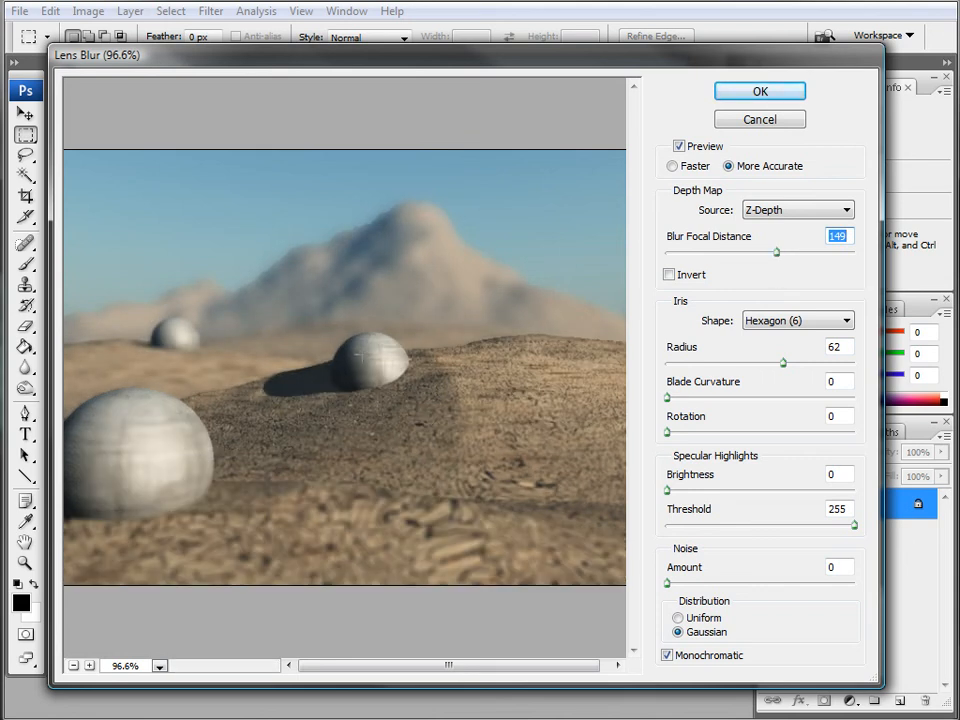
pyautogui.moveTo(786, 254); pyautogui.dragTo(803, 261)
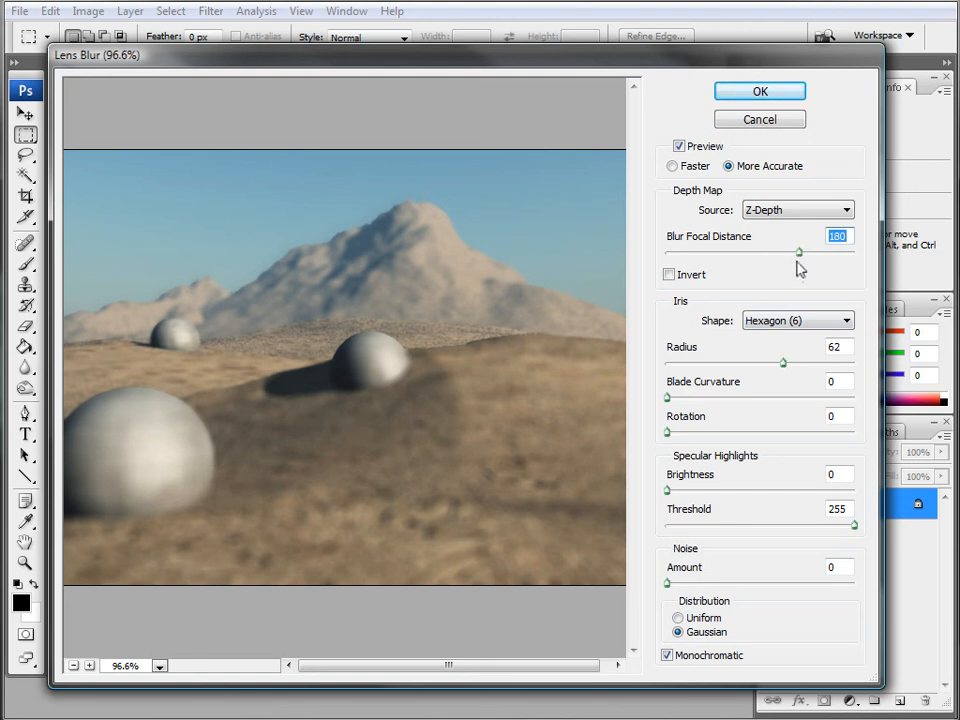
pyautogui.moveTo(799, 257); pyautogui.dragTo(787, 261)
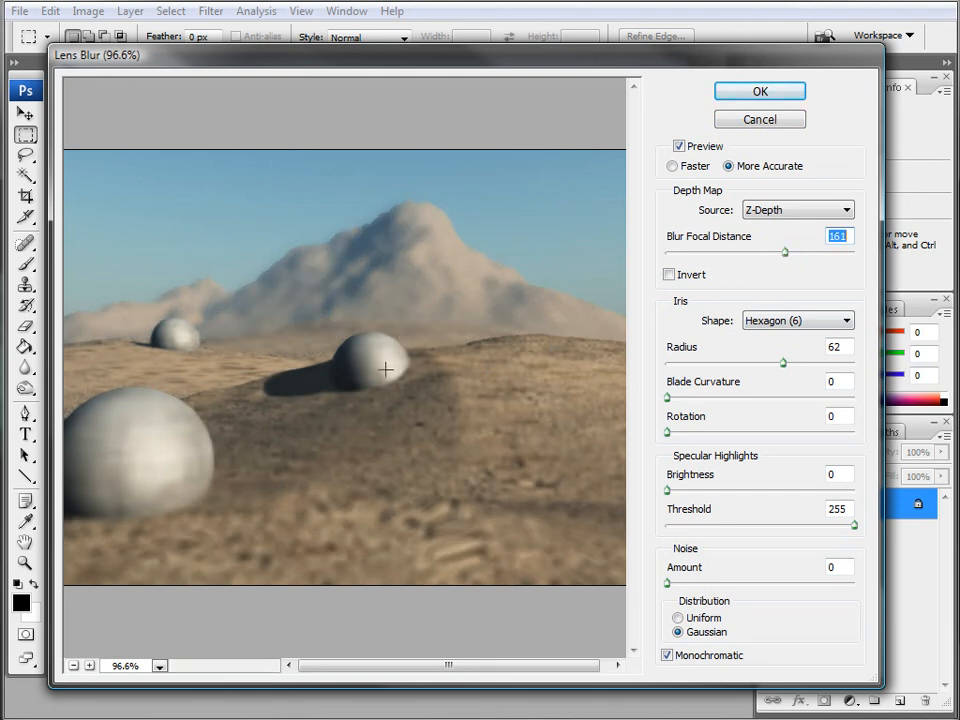
pyautogui.moveTo(785, 252); pyautogui.dragTo(783, 260)
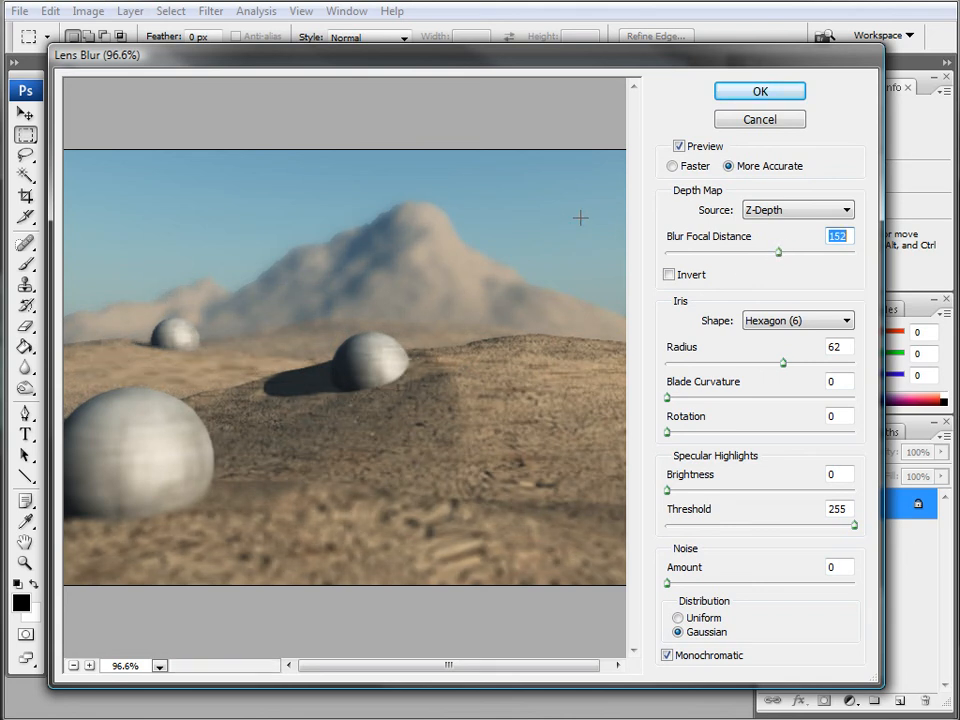
pyautogui.click(797, 92)
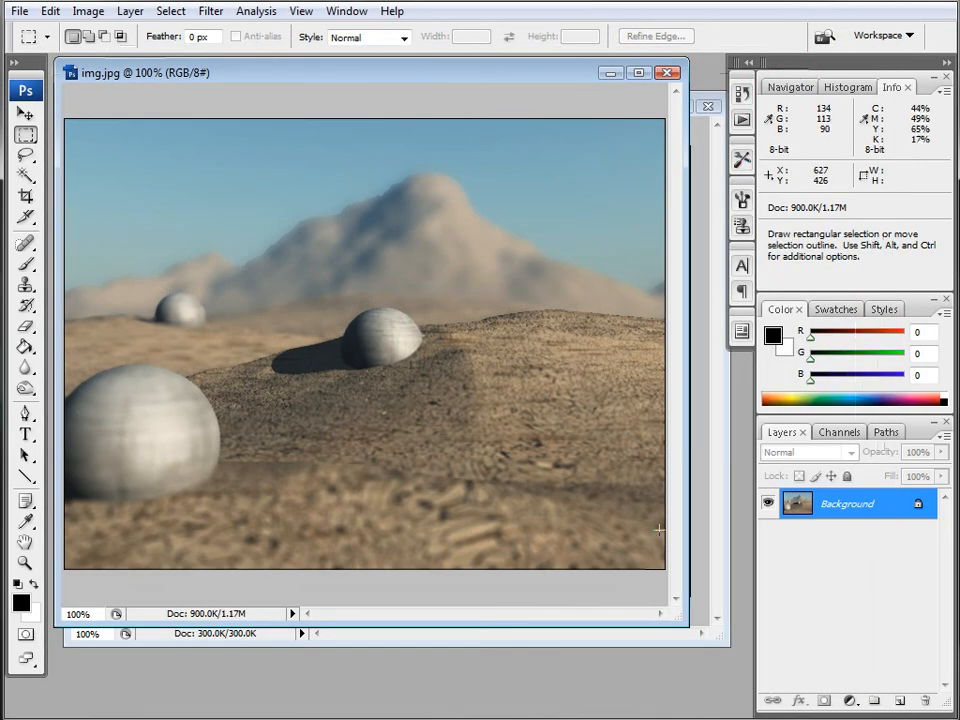
pyautogui.moveTo(686, 618); pyautogui.dragTo(718, 648)
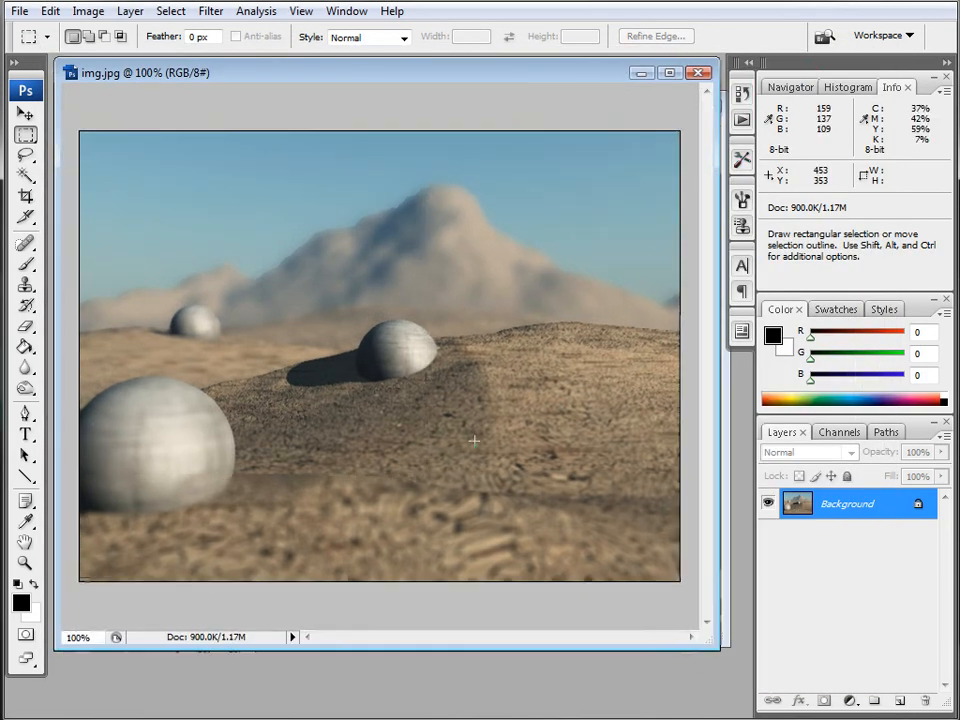